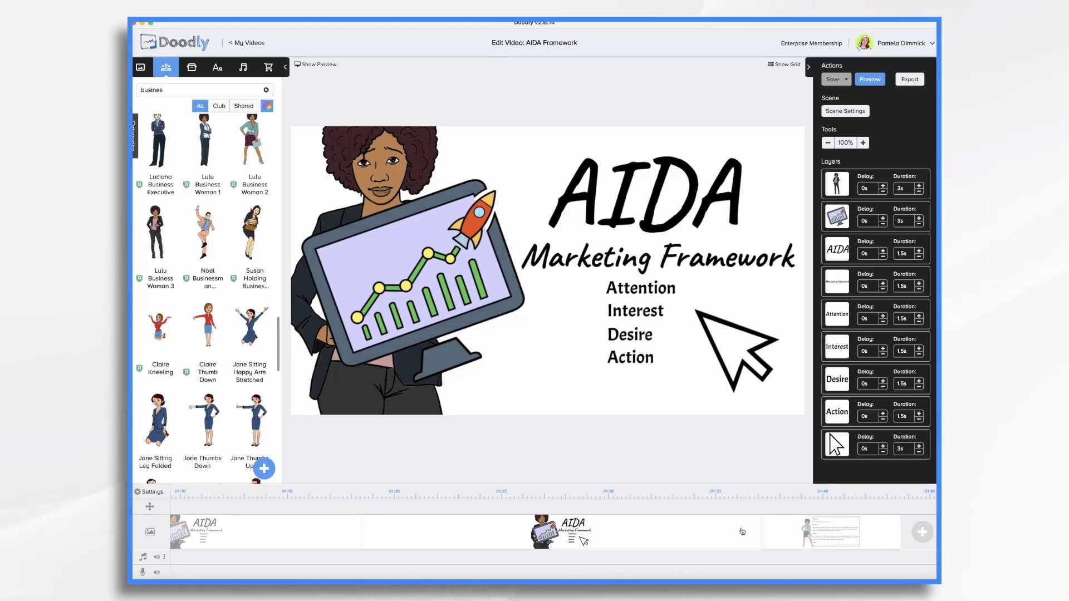
Step: In the third scene, compose the worried man, 'Water Bill' invoice, cash and flowered lawn
{"action": "left_click", "coordinate": [791, 540]}
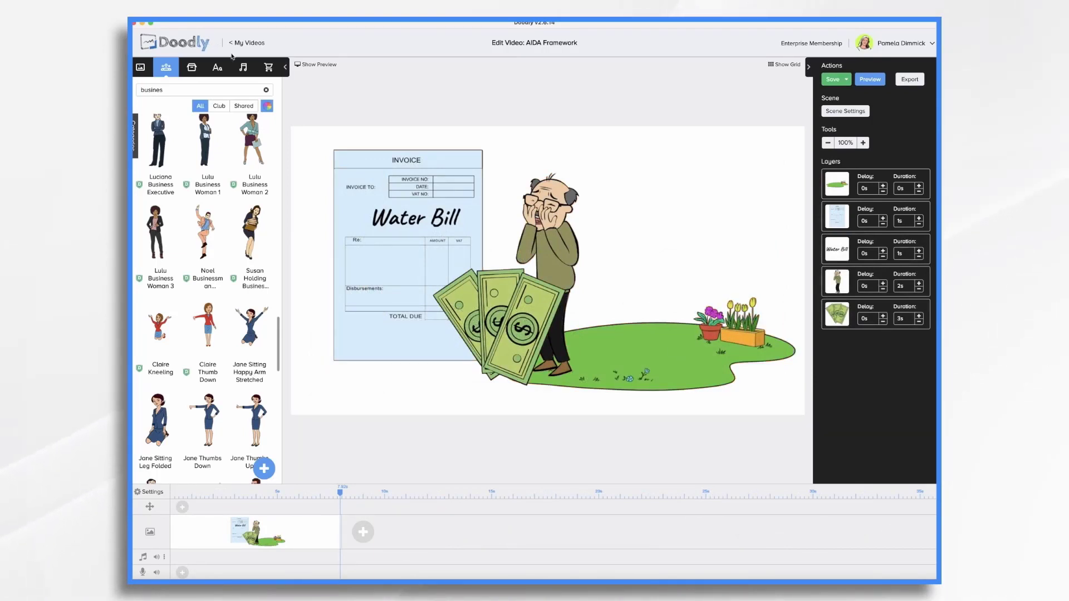
Step: Drag the Acme Sprinklers Voiceover from the Music list onto the audio track
{"action": "left_click", "coordinate": [243, 67]}
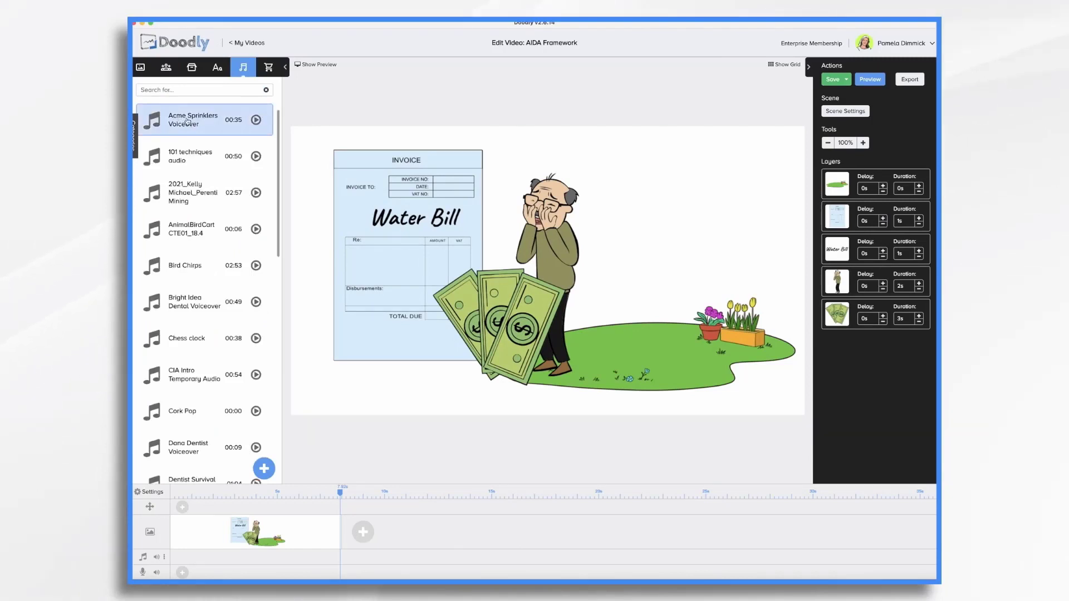
{"action": "left_click_drag", "start_coordinate": [187, 120], "coordinate": [245, 570]}
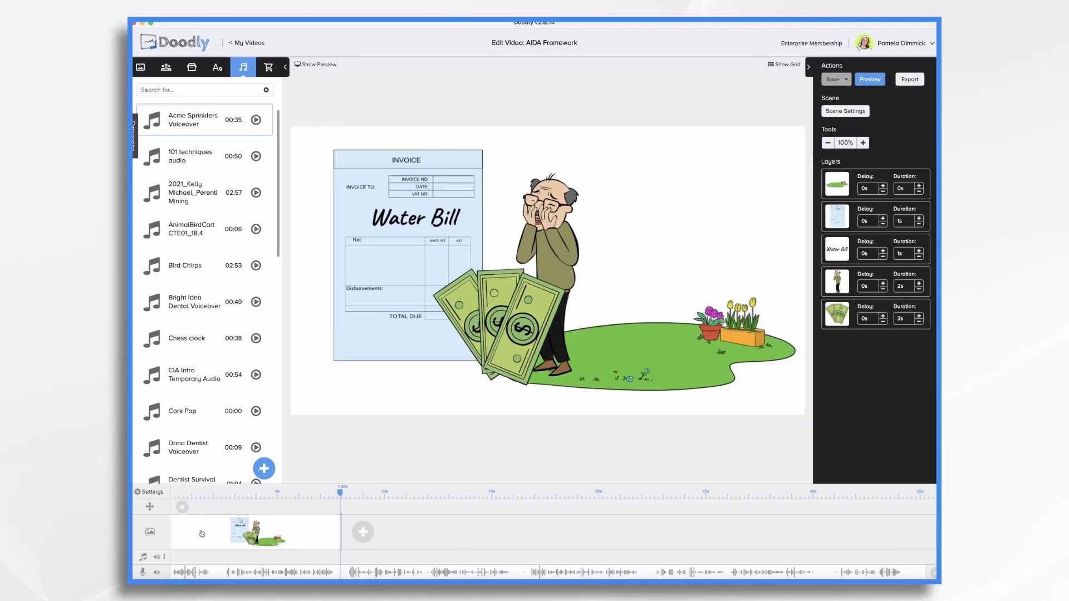
{"action": "mouse_move", "coordinate": [205, 573]}
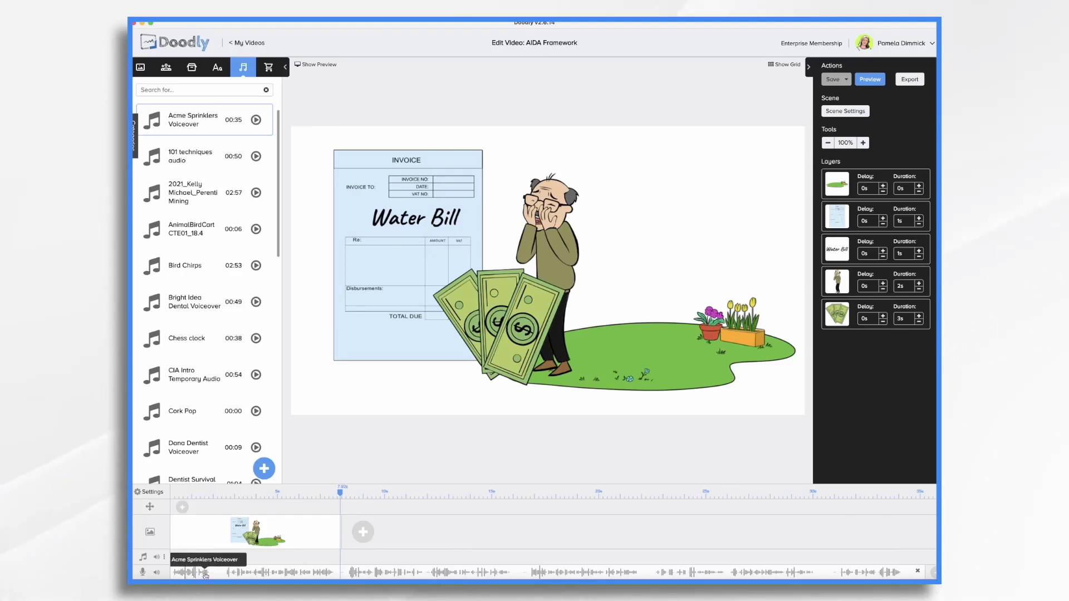
Step: Set the invoice, Water Bill text and man durations to 0 s and the money's to 1.5 s
{"action": "left_click", "coordinate": [906, 188]}
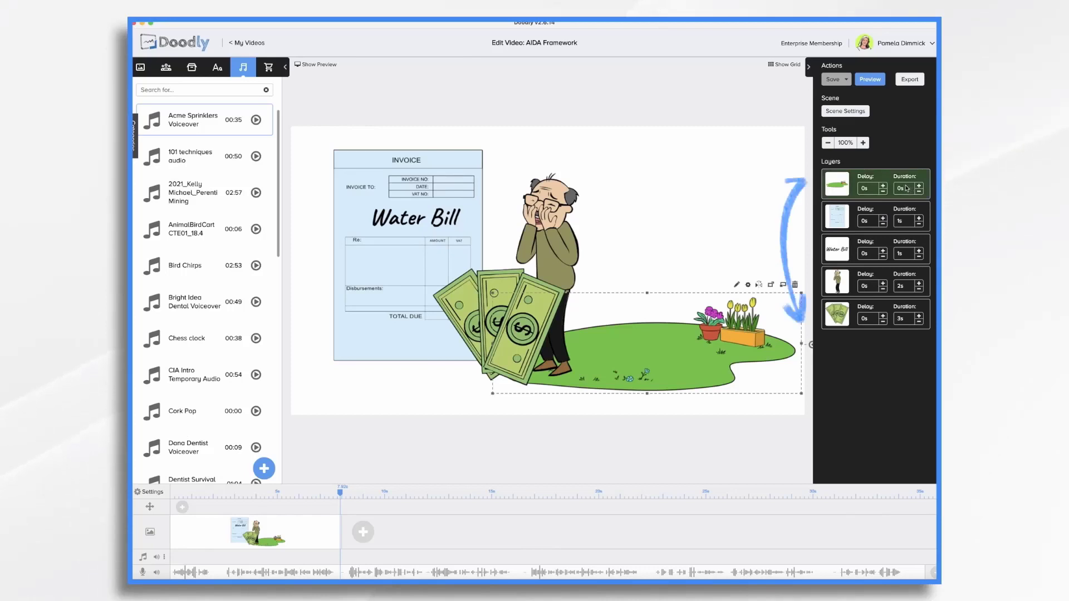
{"action": "left_click", "coordinate": [907, 222]}
{"action": "type", "text": "0"}
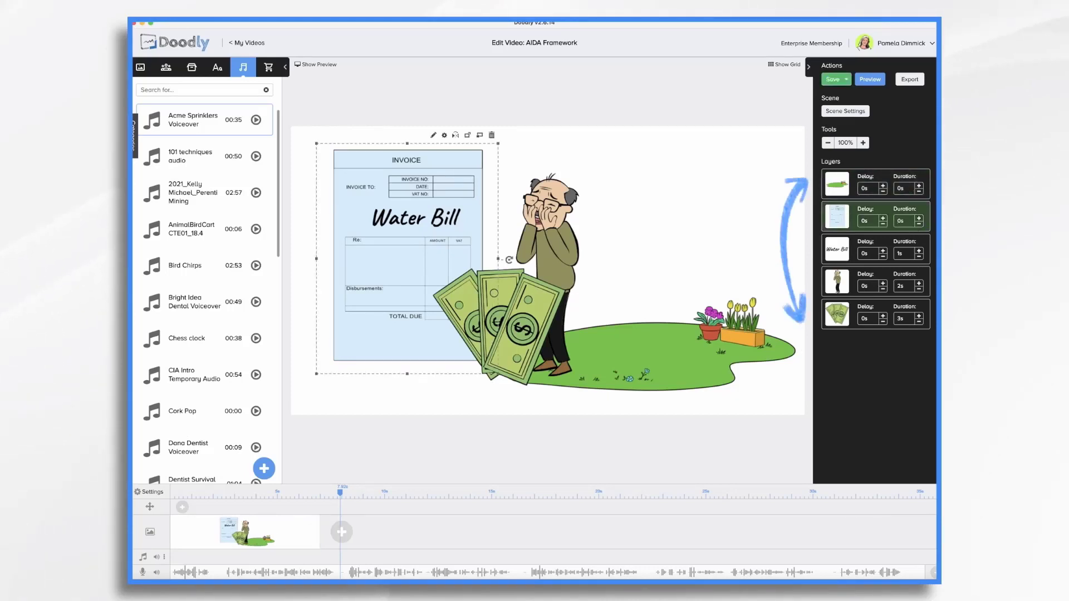
{"action": "left_click", "coordinate": [907, 255]}
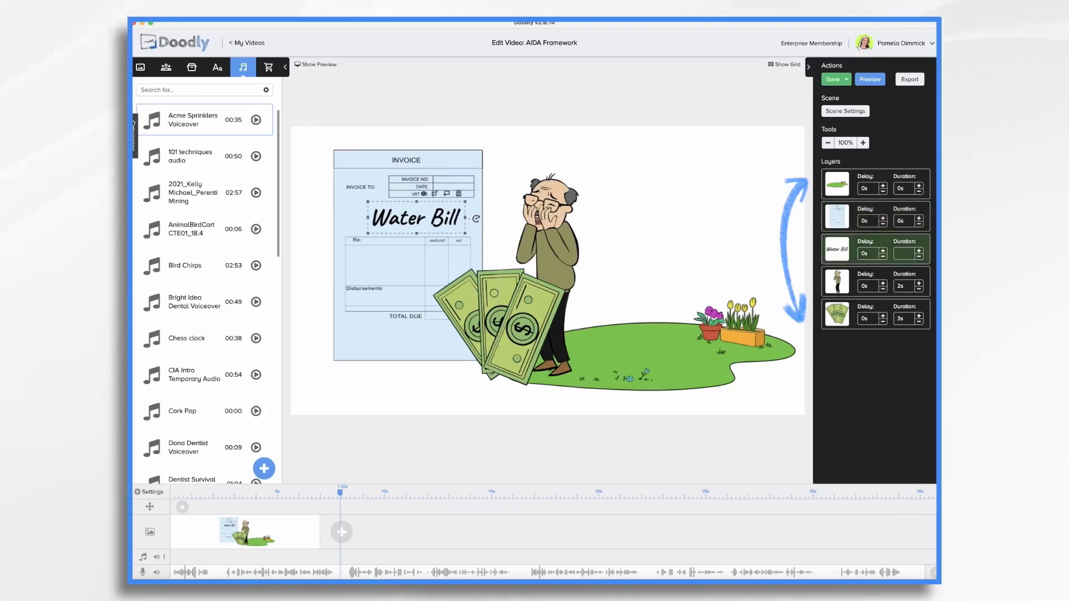
{"action": "type", "text": "0"}
{"action": "left_click", "coordinate": [908, 286]}
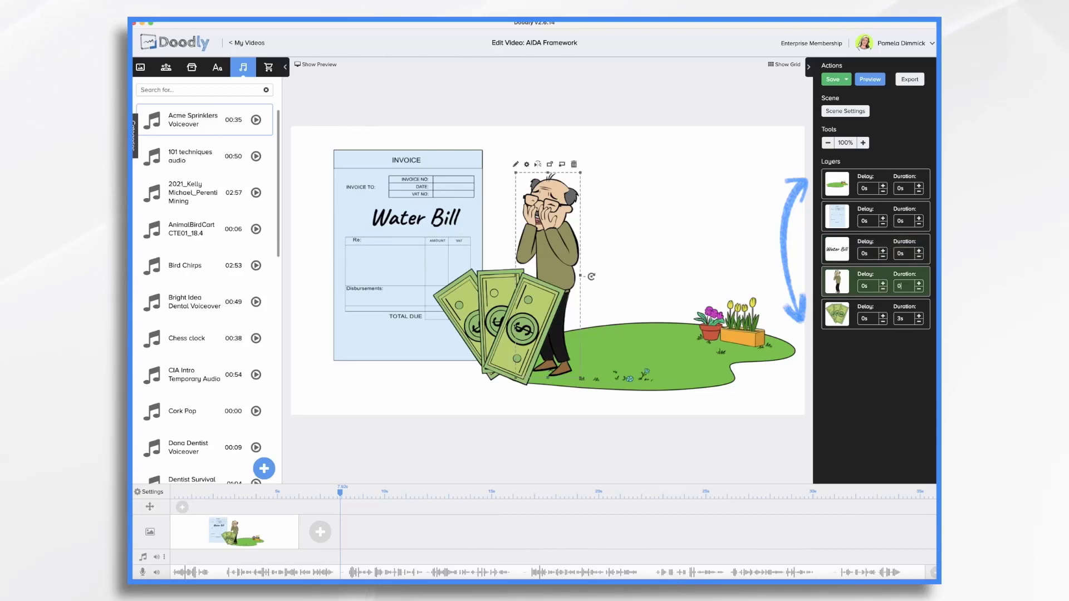
{"action": "type", "text": "0"}
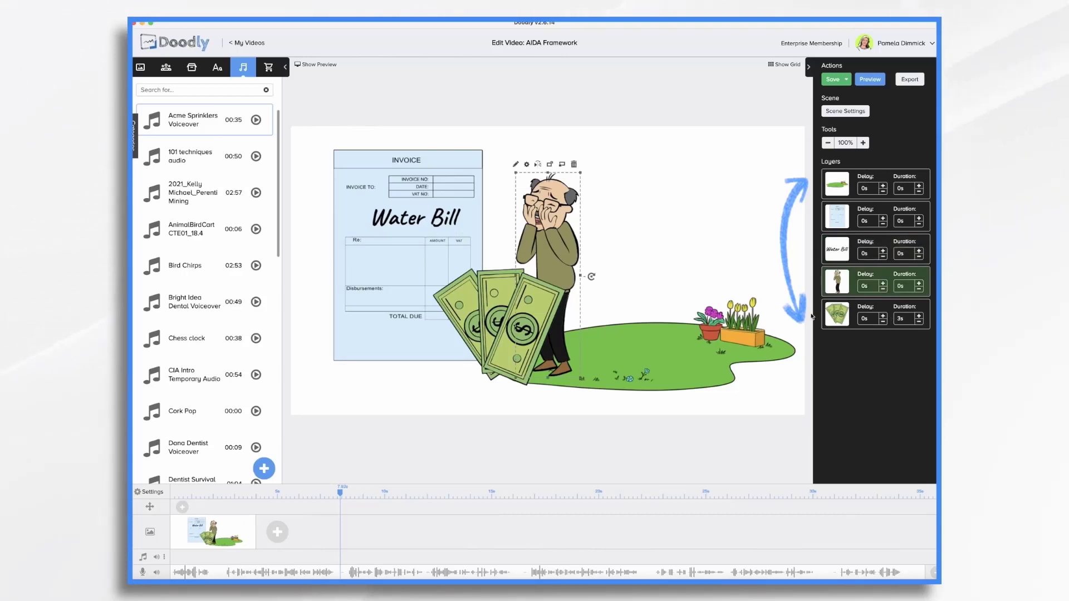
{"action": "left_click", "coordinate": [903, 319]}
{"action": "type", "text": "1.5"}
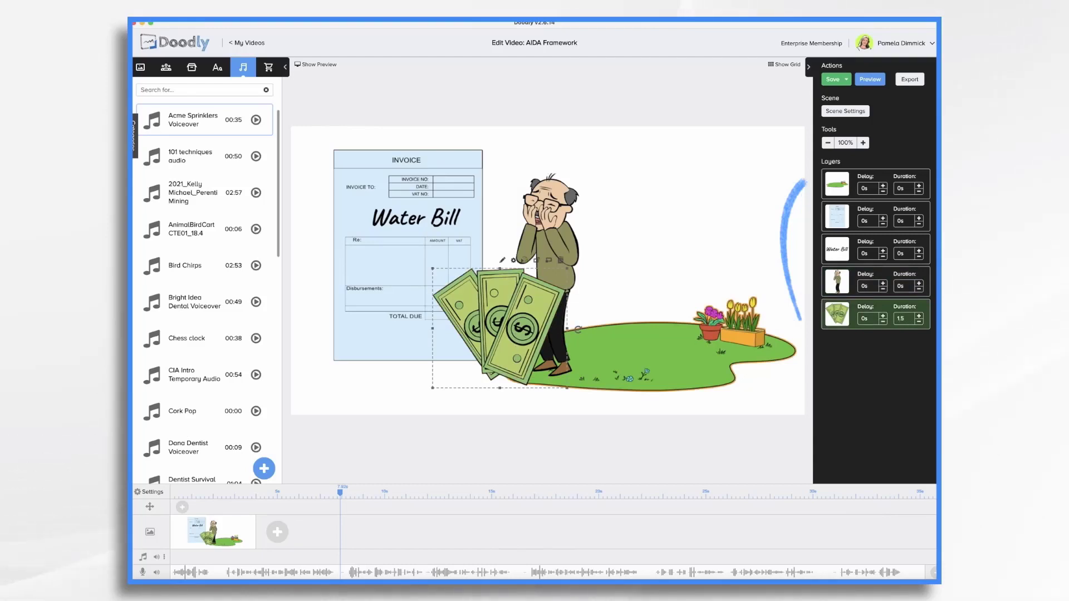
{"action": "key", "text": "Return"}
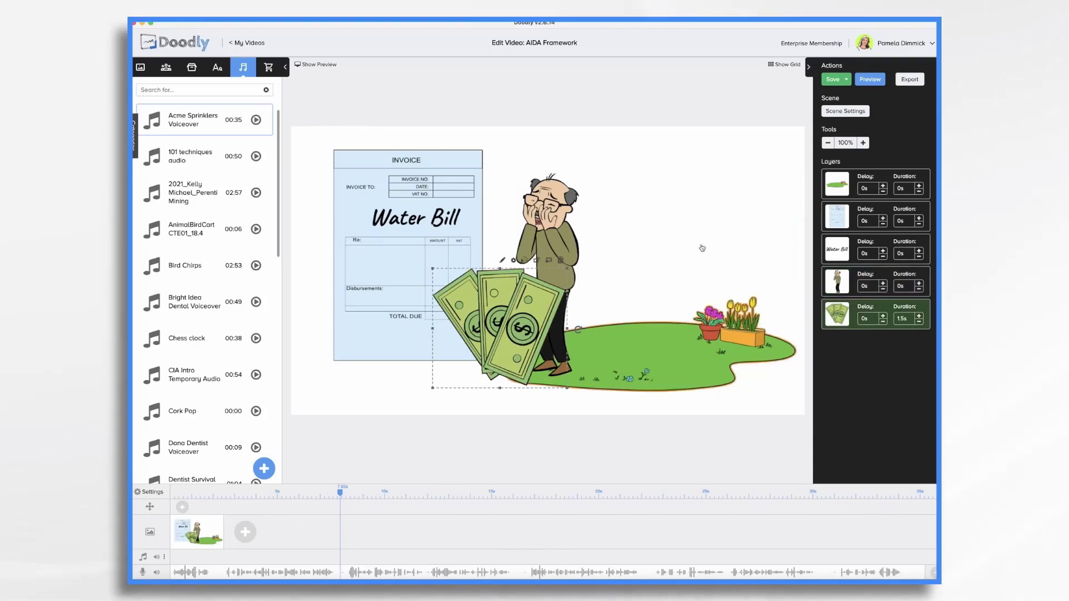
Step: Check the Water Bill scene in Scene Settings and Preview, then add a blank second scene
{"action": "left_click", "coordinate": [845, 111]}
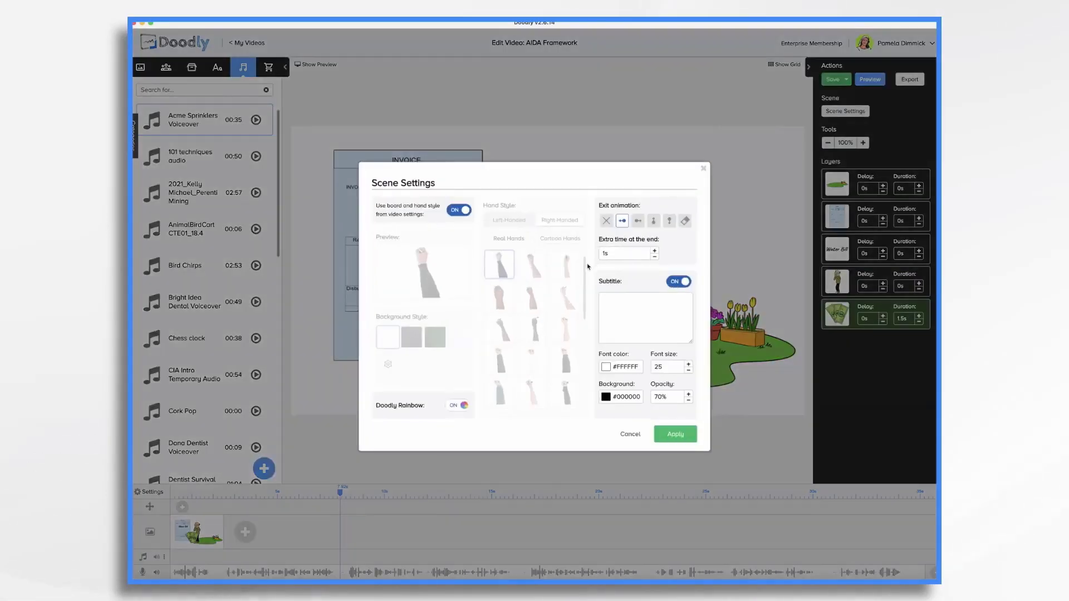
{"action": "left_click", "coordinate": [704, 170]}
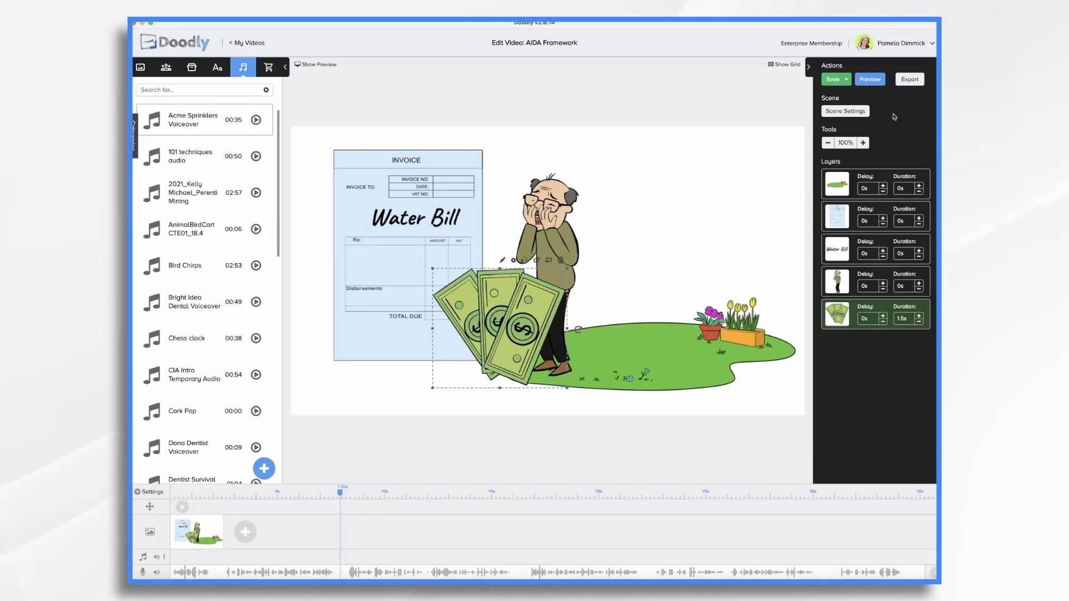
{"action": "left_click", "coordinate": [870, 80]}
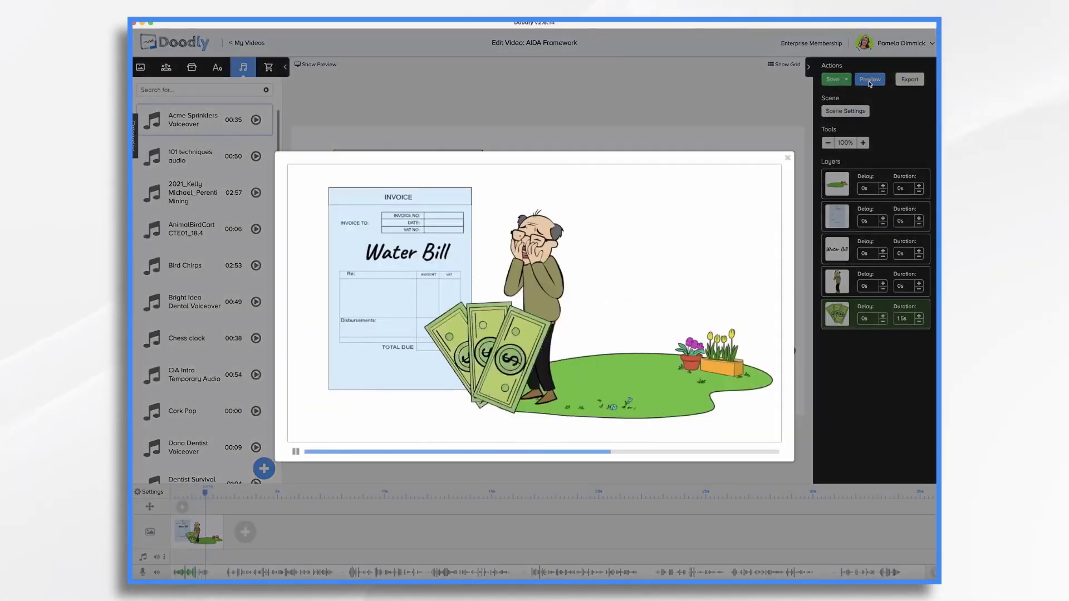
{"action": "left_click", "coordinate": [787, 158]}
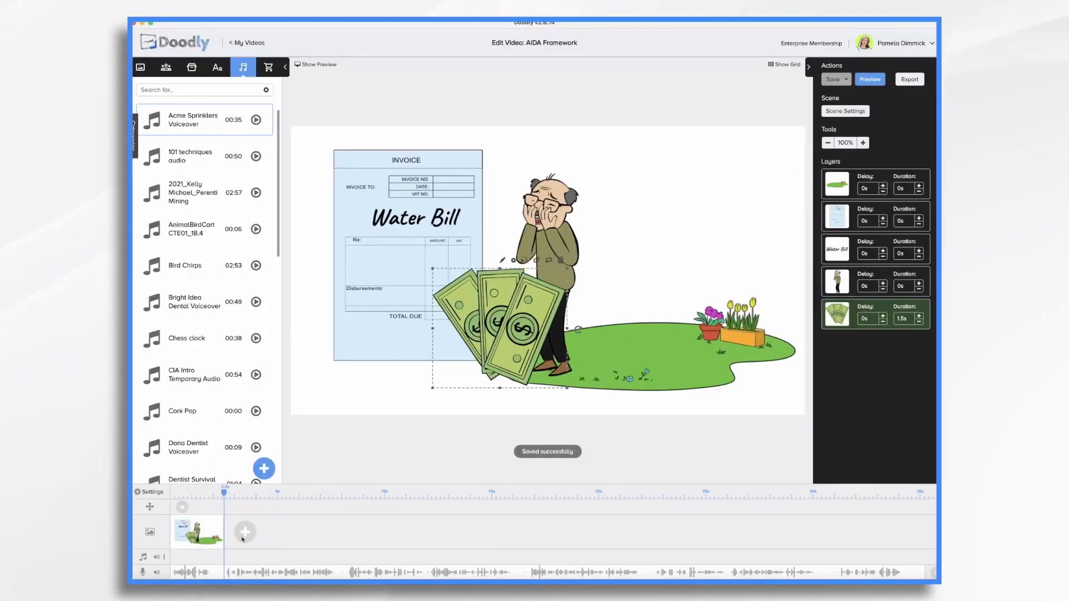
{"action": "left_click", "coordinate": [196, 536]}
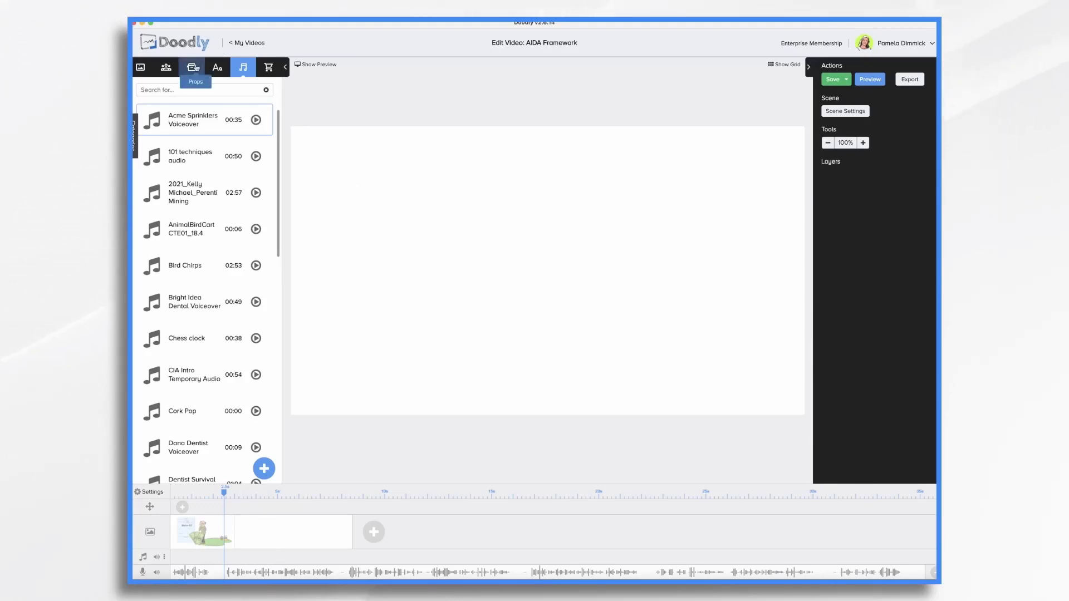
Step: Search props for 'sprinkler' and add an enlarged Sprinkler Heads image to the new scene
{"action": "left_click", "coordinate": [192, 67]}
{"action": "type", "text": "cli"}
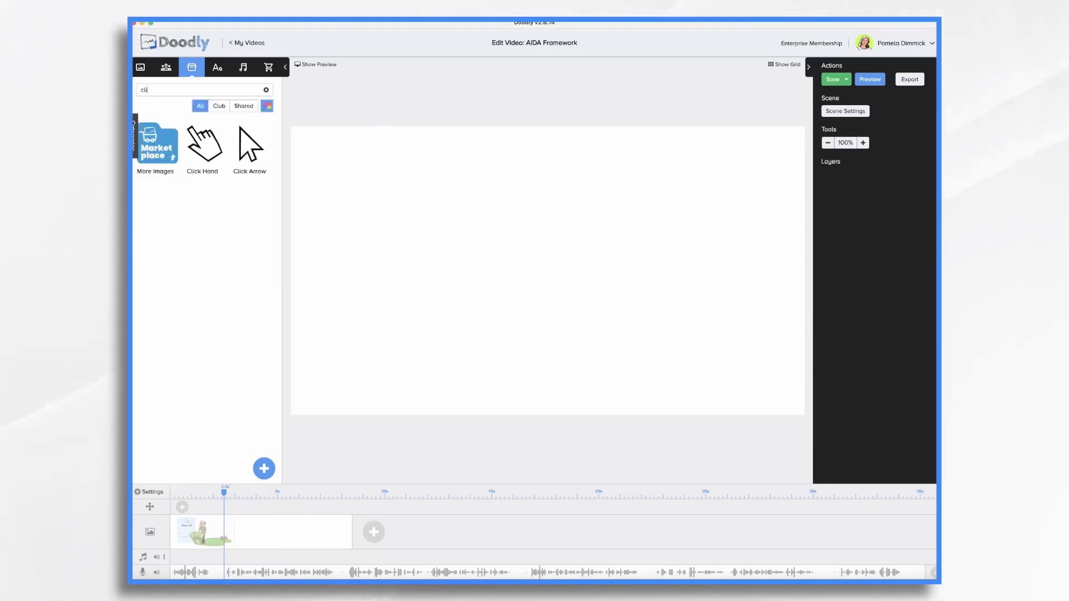
{"action": "type", "text": "wa"}
{"action": "key", "text": "BackSpace"}
{"action": "key", "text": "BackSpace"}
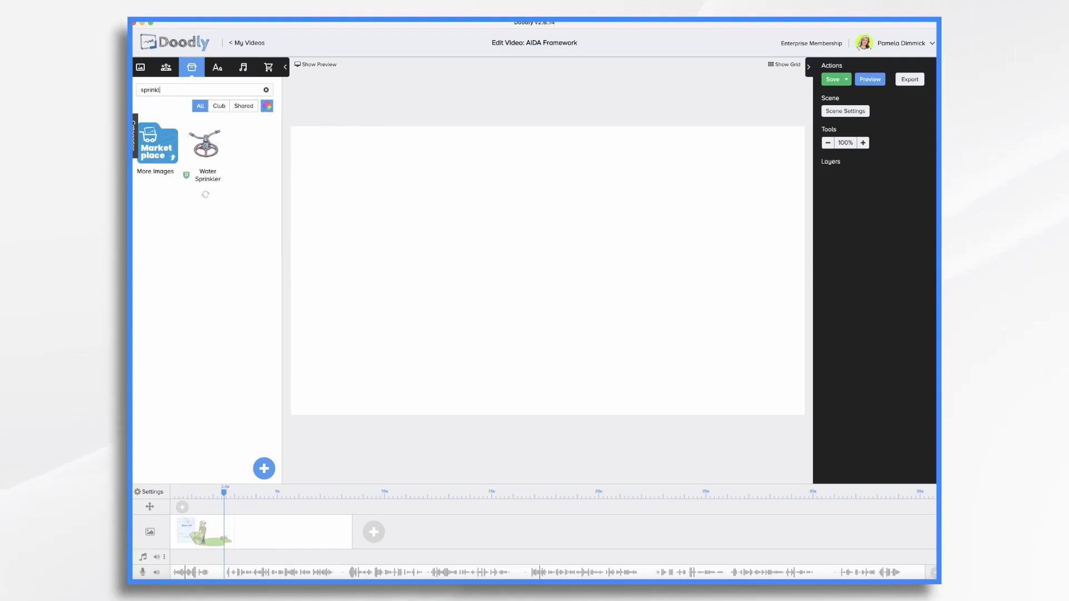
{"action": "type", "text": "sprinkler"}
{"action": "left_click", "coordinate": [207, 146]}
{"action": "left_click_drag", "start_coordinate": [664, 351], "coordinate": [808, 440]}
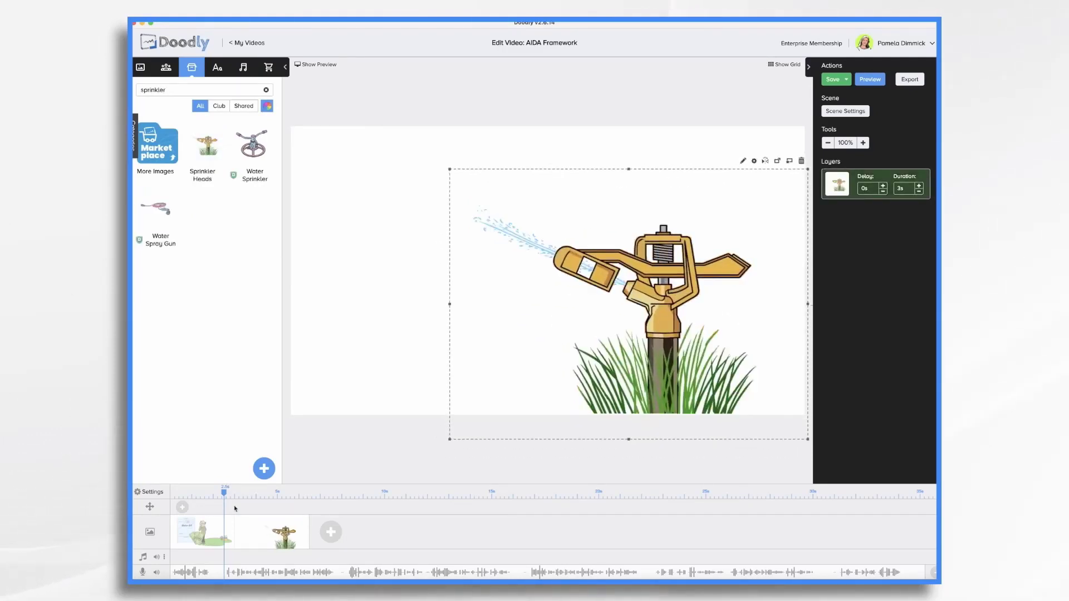
Step: Add a flipped, tilted Water Spray Gun hose on the Water Bill lawn, drawn right after the grass
{"action": "left_click", "coordinate": [214, 529]}
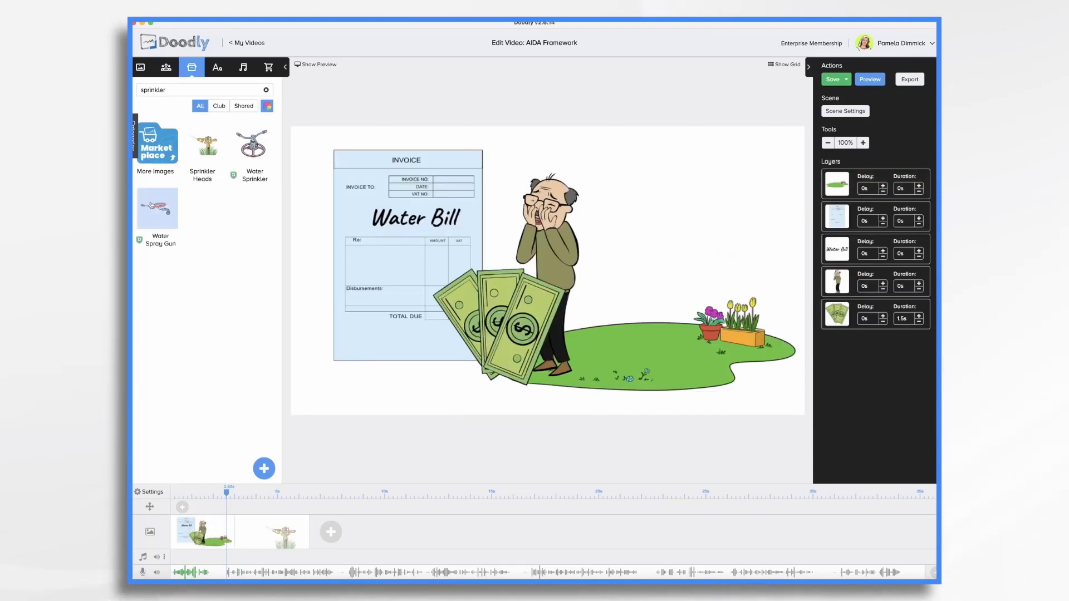
{"action": "mouse_move", "coordinate": [158, 209]}
{"action": "left_mouse_down"}
{"action": "mouse_move", "coordinate": [649, 266]}
{"action": "mouse_move", "coordinate": [680, 317]}
{"action": "mouse_move", "coordinate": [684, 354]}
{"action": "left_mouse_up"}
{"action": "left_click", "coordinate": [764, 183]}
{"action": "scroll", "coordinate": [680, 334], "scroll_direction": "down", "scroll_amount": 3}
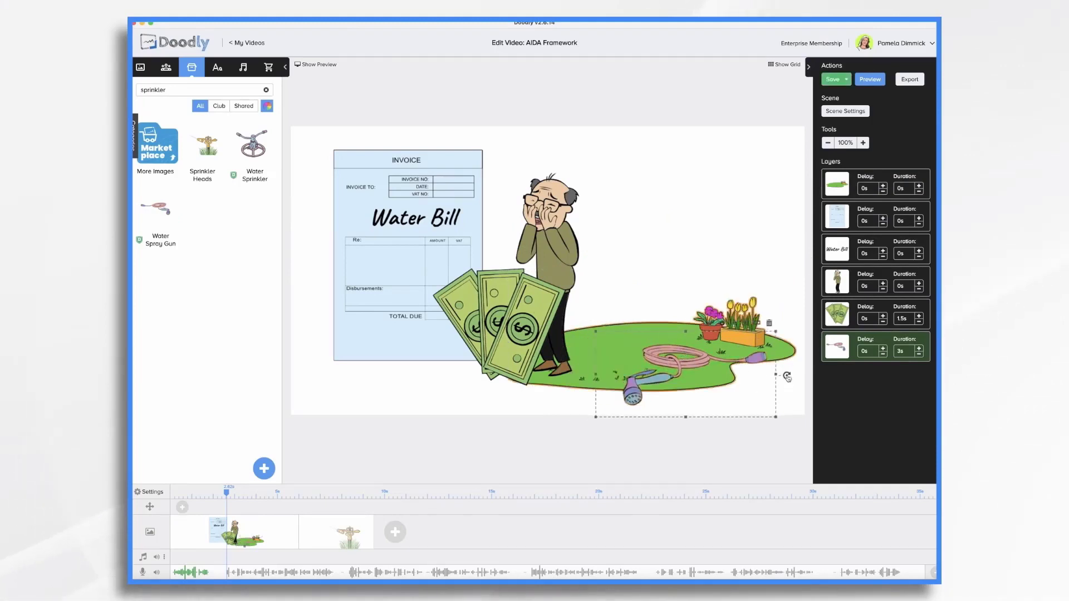
{"action": "left_click_drag", "start_coordinate": [787, 376], "coordinate": [782, 407]}
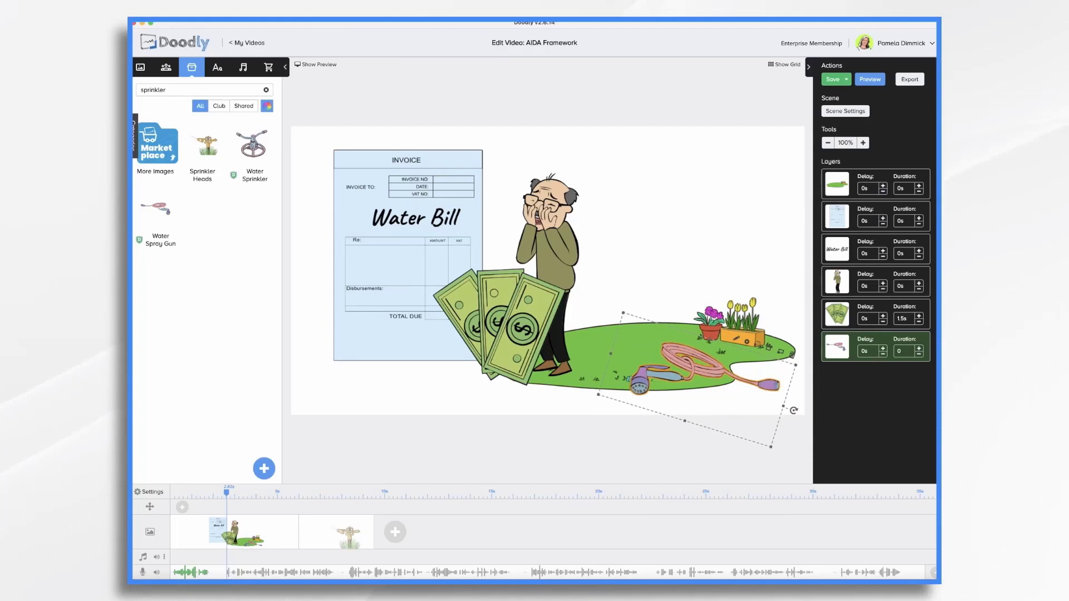
{"action": "left_click_drag", "start_coordinate": [876, 346], "coordinate": [876, 216]}
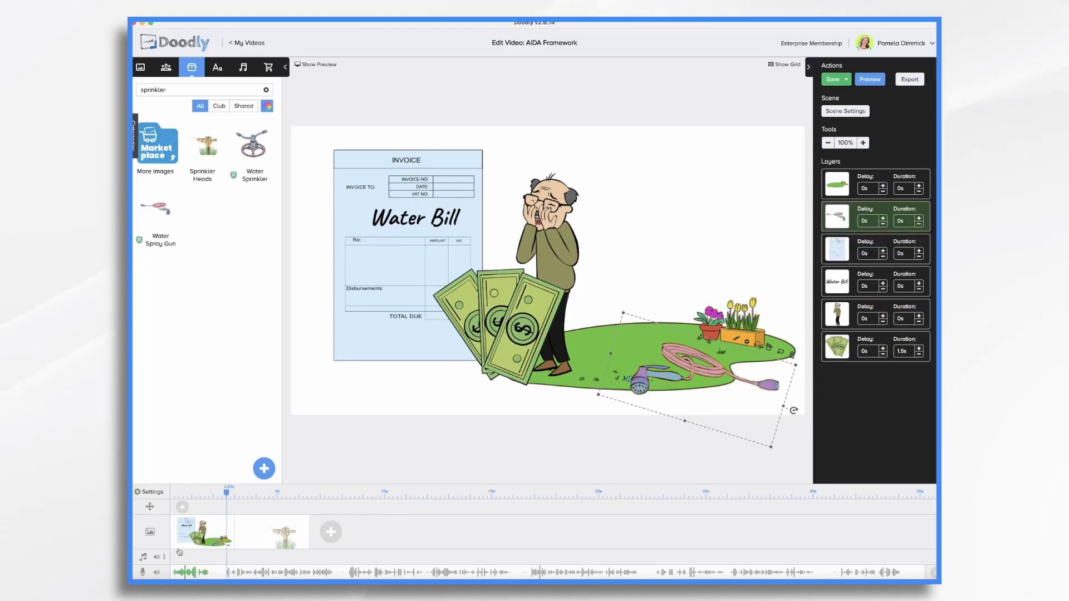
{"action": "left_click", "coordinate": [254, 543]}
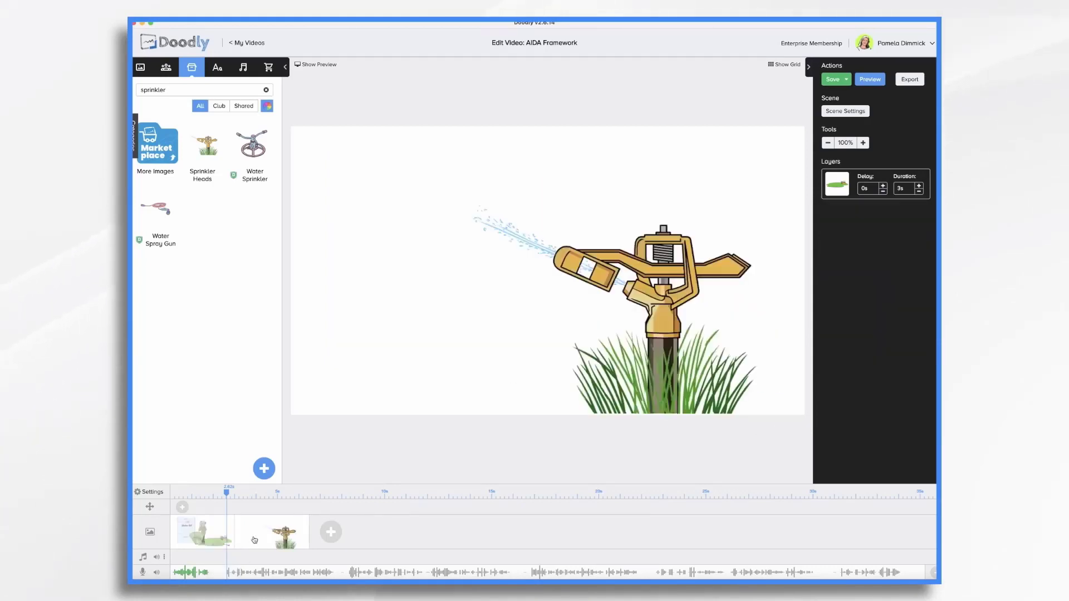
Step: Enlarge and reposition the sprinkler, then place the Emblem 2 shield to its left
{"action": "left_click", "coordinate": [644, 356]}
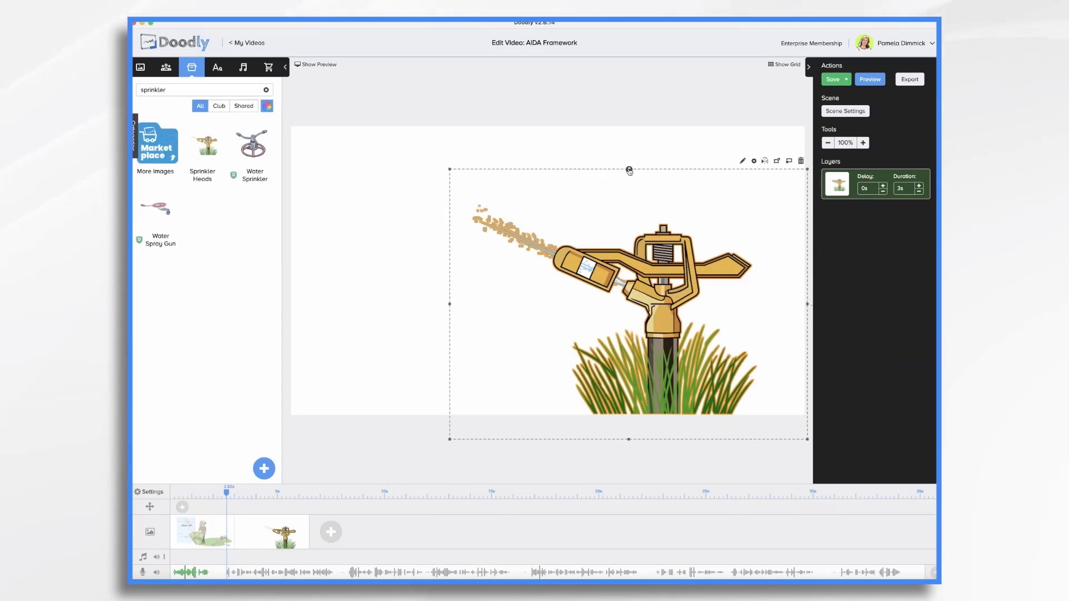
{"action": "left_click_drag", "start_coordinate": [630, 170], "coordinate": [605, 87]}
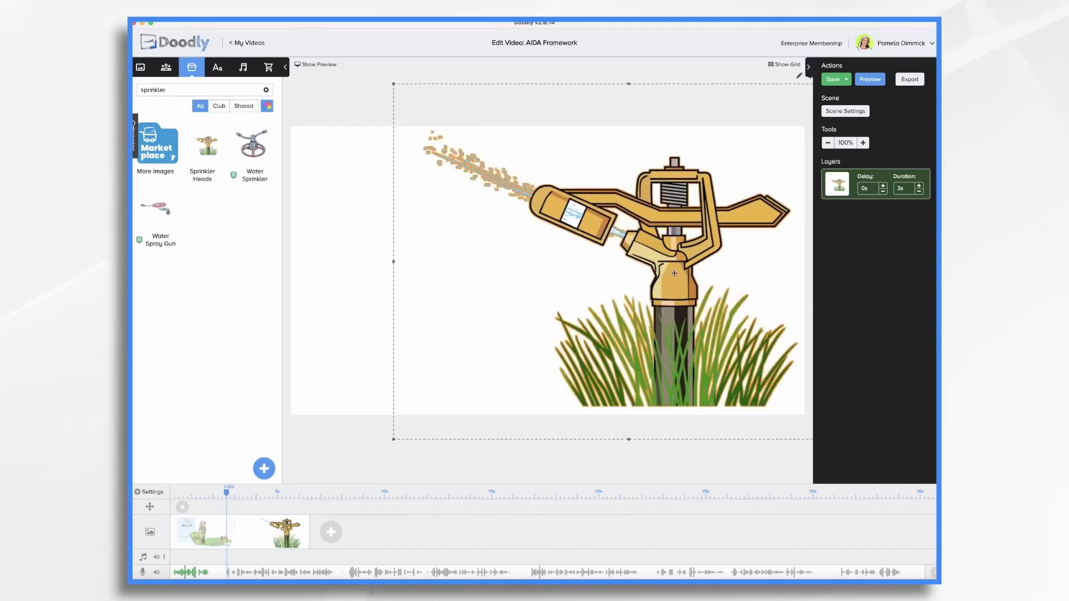
{"action": "left_click_drag", "start_coordinate": [675, 275], "coordinate": [677, 286]}
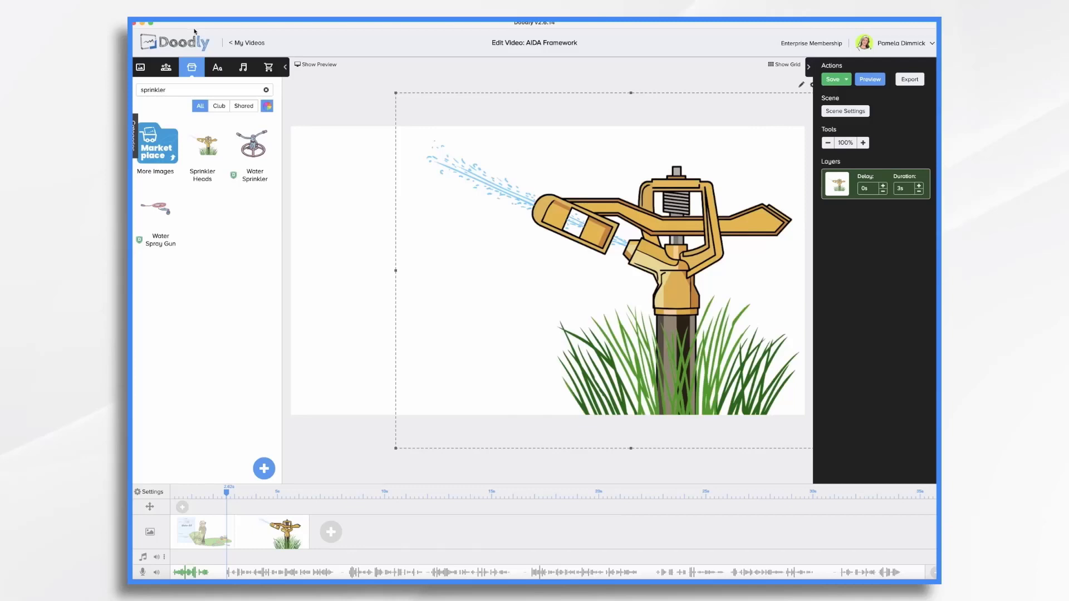
{"action": "left_click_drag", "start_coordinate": [362, 245], "coordinate": [376, 234]}
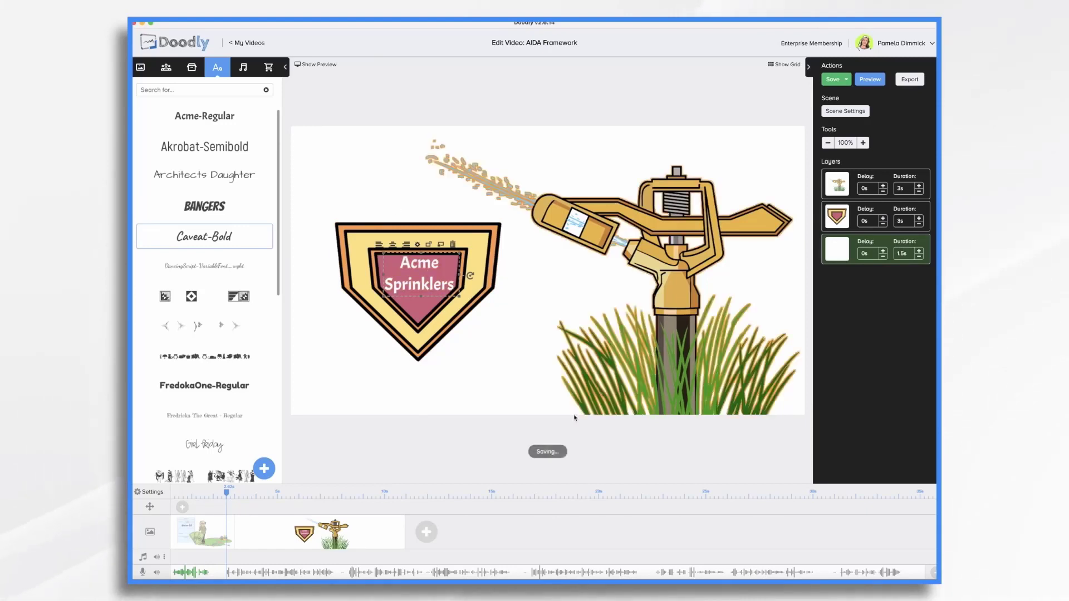
Step: Add a pan-and-zoom to the sprinkler scene, starting on the full scene and ending tight on the badge
{"action": "left_click", "coordinate": [181, 508]}
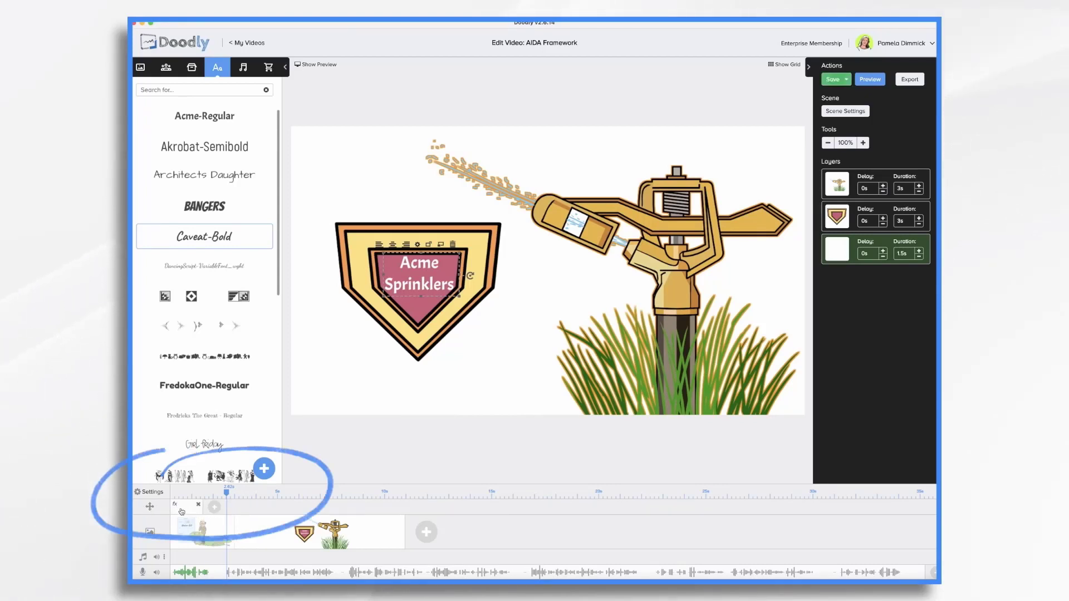
{"action": "left_click_drag", "start_coordinate": [180, 507], "coordinate": [304, 509]}
{"action": "left_click", "coordinate": [303, 510]}
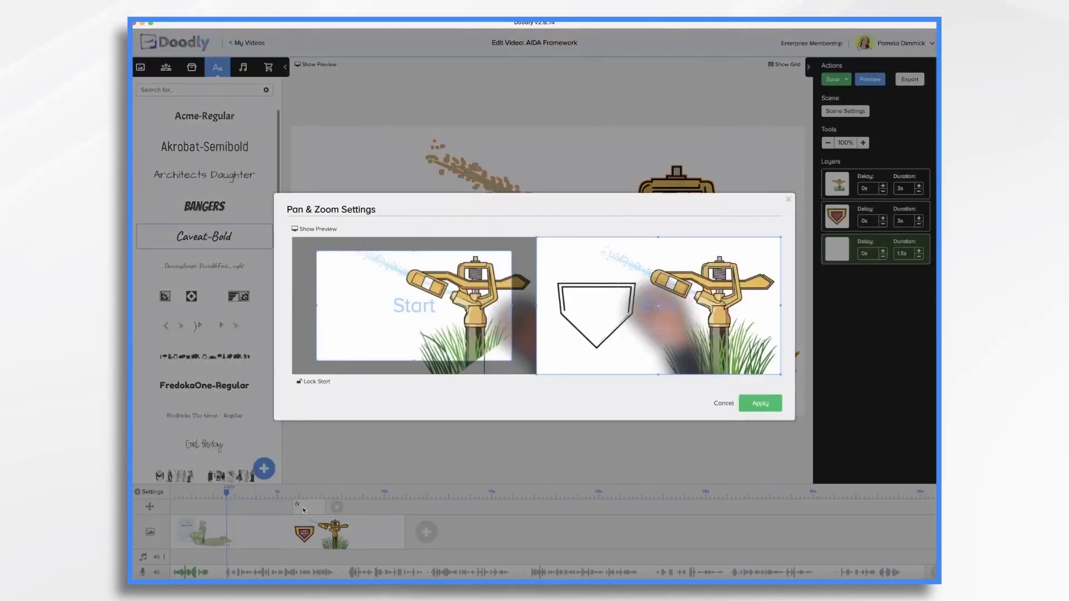
{"action": "left_click_drag", "start_coordinate": [384, 306], "coordinate": [359, 293]}
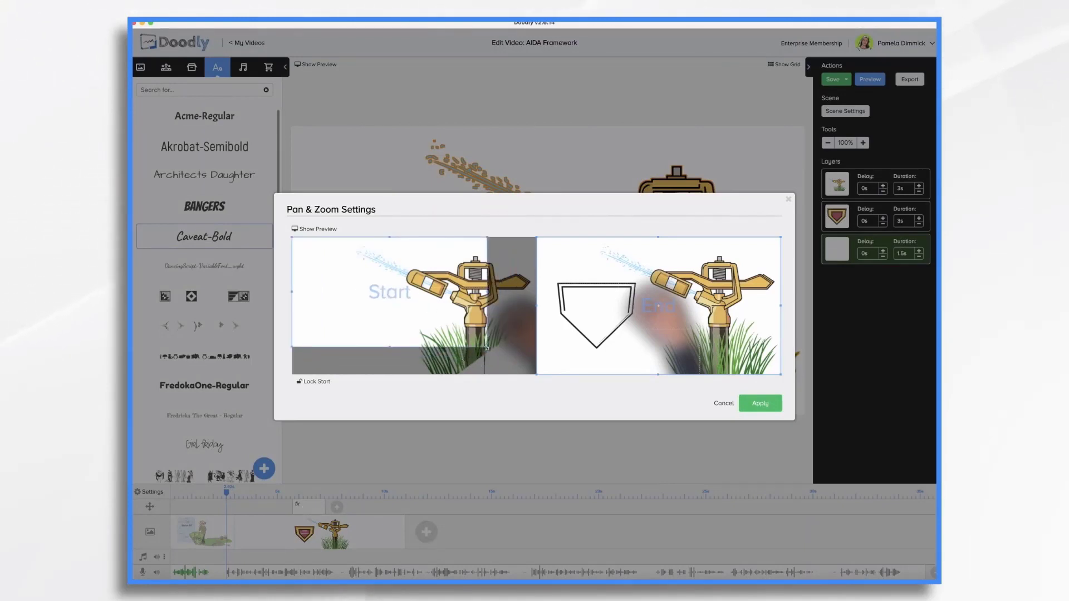
{"action": "left_click_drag", "start_coordinate": [491, 349], "coordinate": [544, 385]}
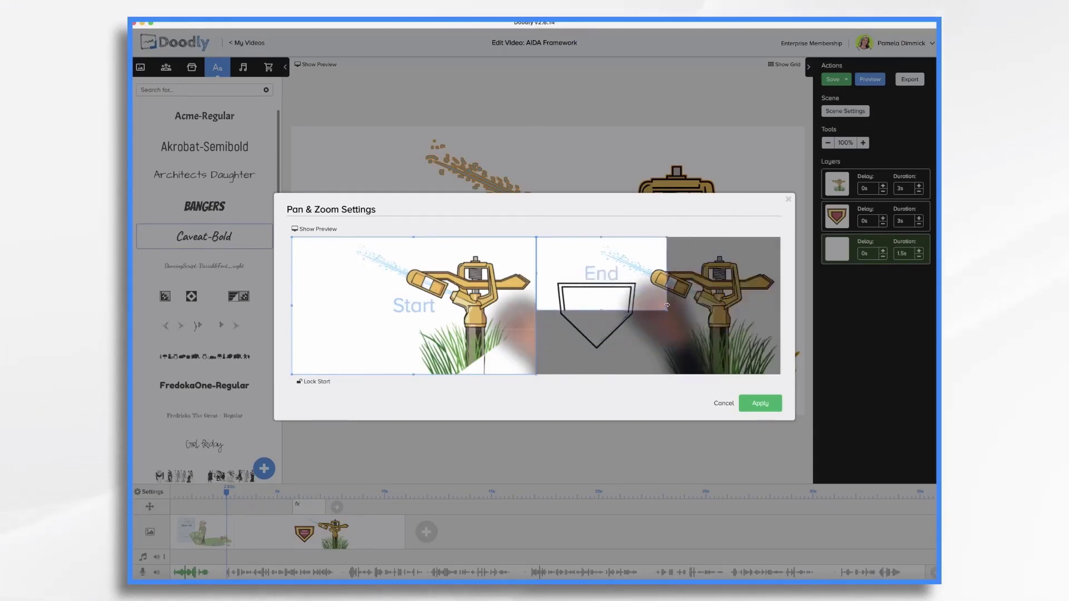
{"action": "left_click_drag", "start_coordinate": [782, 377], "coordinate": [668, 311]}
{"action": "left_click_drag", "start_coordinate": [596, 270], "coordinate": [596, 308]}
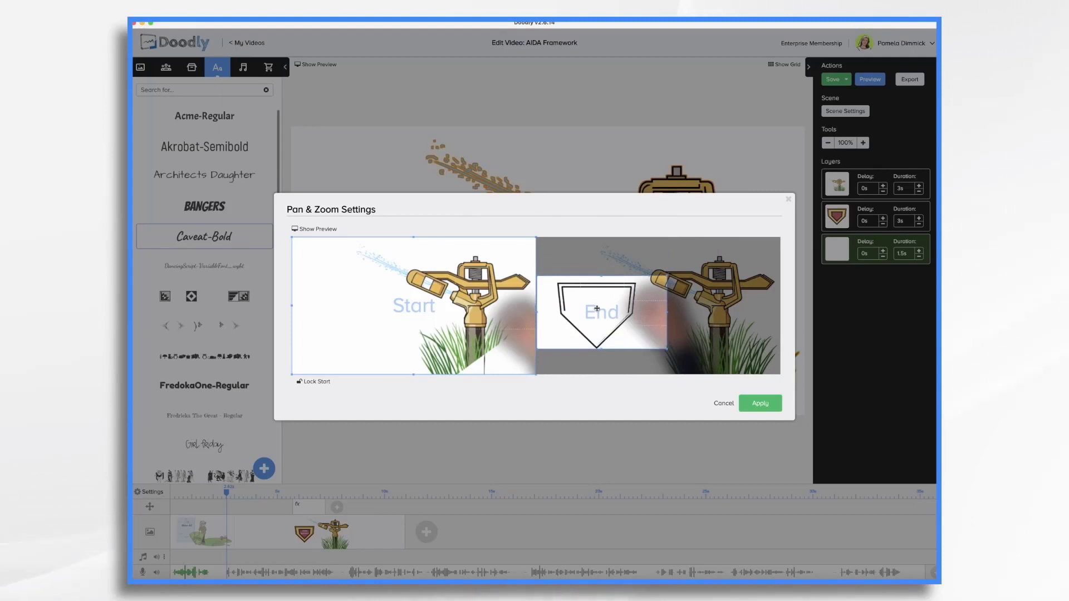
{"action": "left_click", "coordinate": [760, 404]}
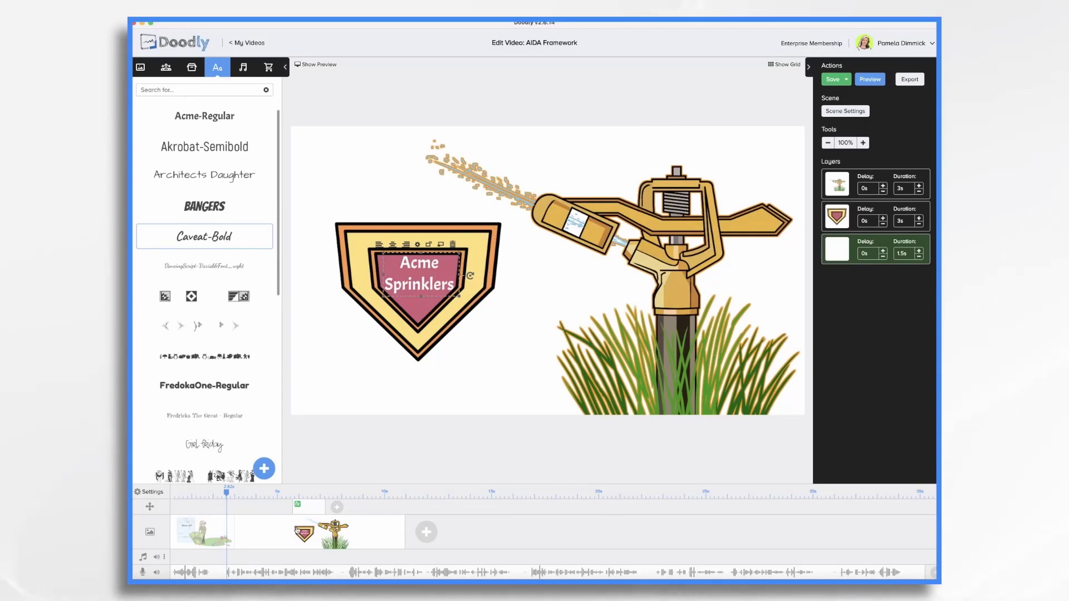
Step: Preview the scene, set sprinkler duration 2 s and badge 0 s, and move the sprinkler layer last
{"action": "right_click", "coordinate": [296, 530]}
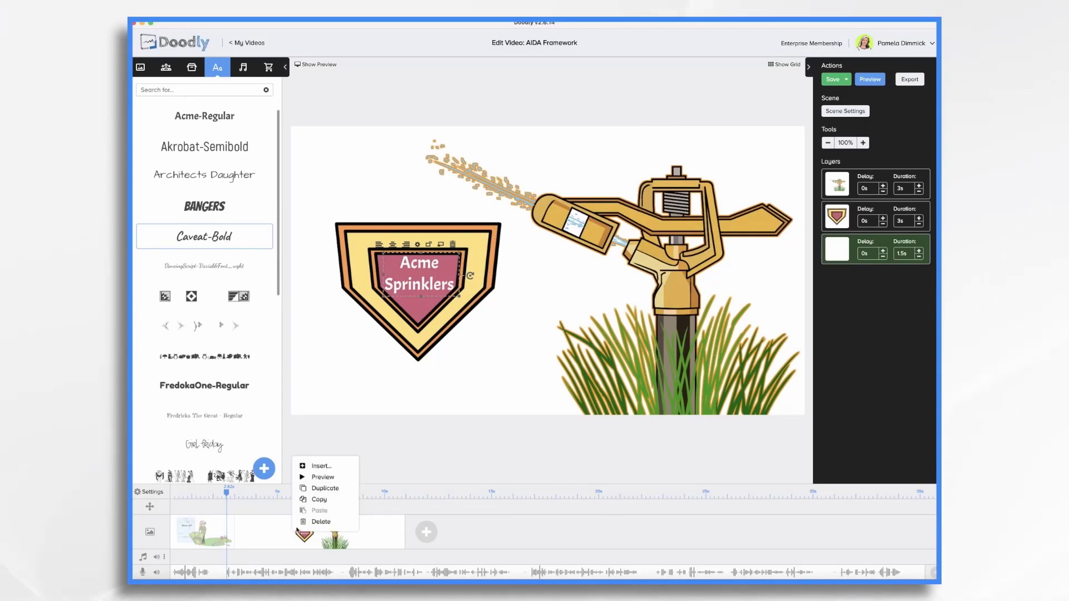
{"action": "left_click", "coordinate": [318, 478]}
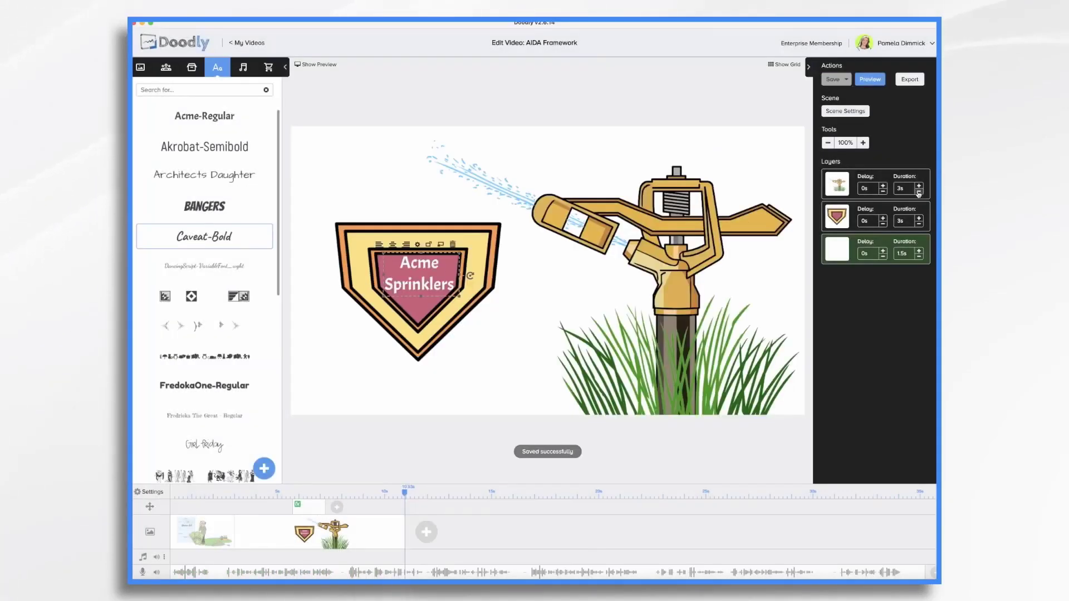
{"action": "left_click", "coordinate": [918, 192]}
{"action": "left_click", "coordinate": [903, 221]}
{"action": "type", "text": "1.5"}
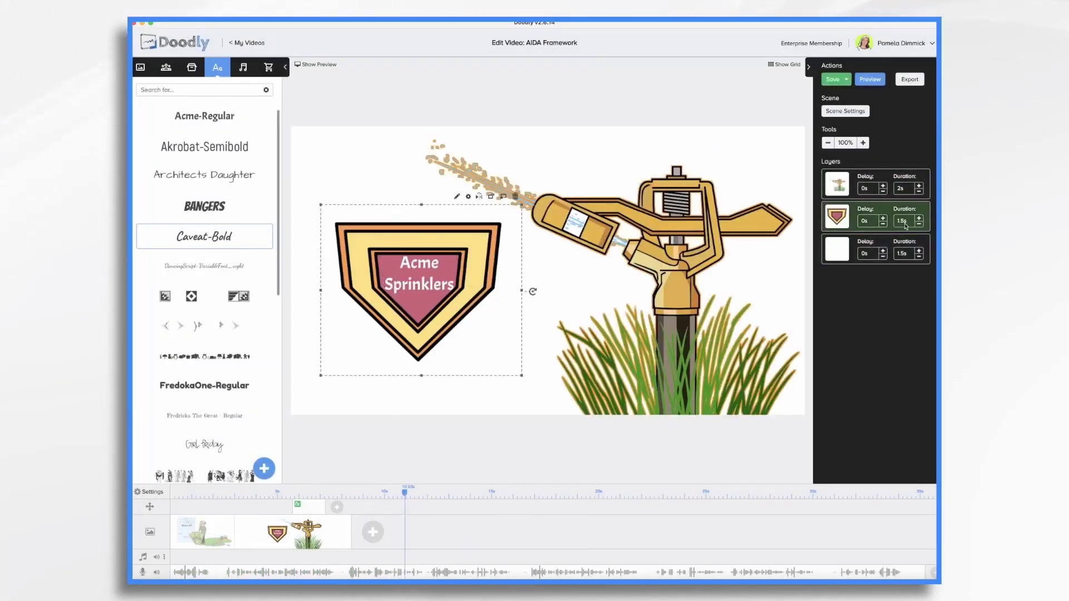
{"action": "type", "text": "0s"}
{"action": "left_click", "coordinate": [912, 255]}
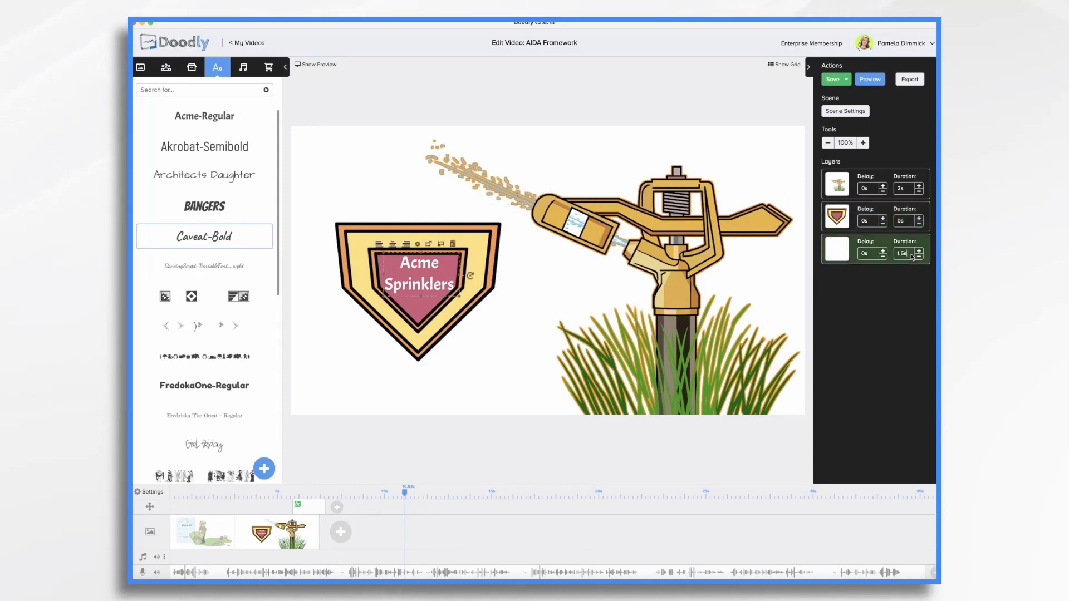
{"action": "type", "text": "0"}
{"action": "left_click_drag", "start_coordinate": [837, 185], "coordinate": [837, 253]}
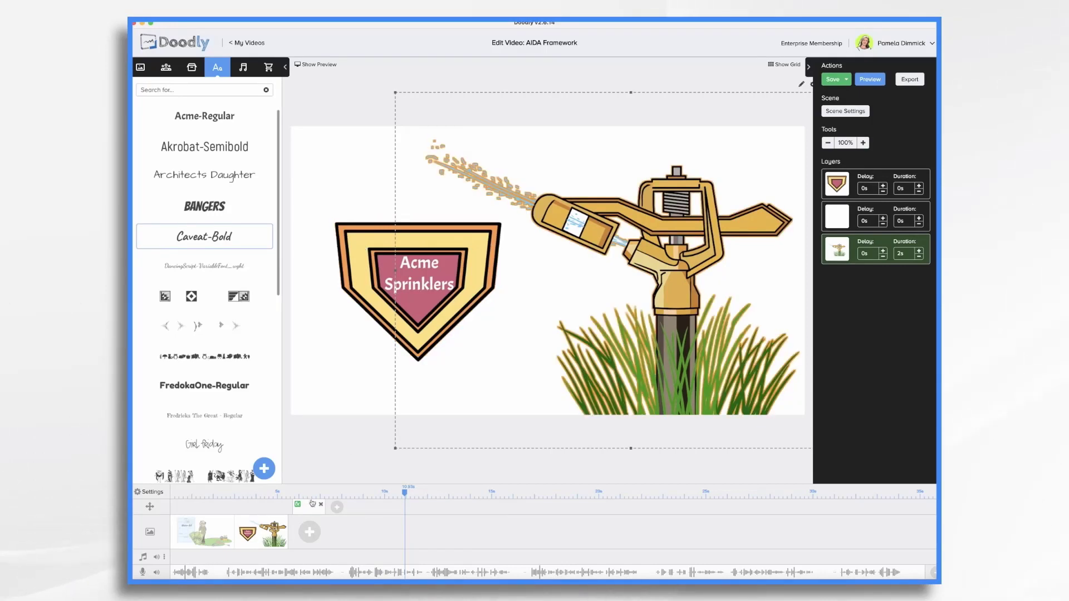
Step: Add the '50% Less Water', 'Save Money' and 'Healthy Lawn' badge captions and turn on Show Preview
{"action": "left_click", "coordinate": [205, 174]}
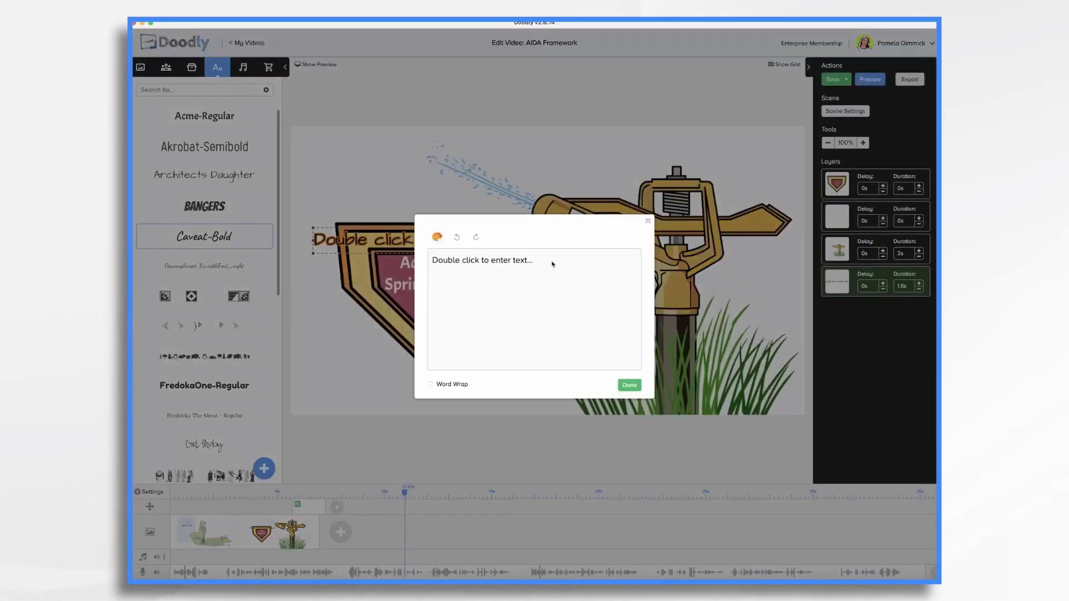
{"action": "type", "text": "50% Less Water"}
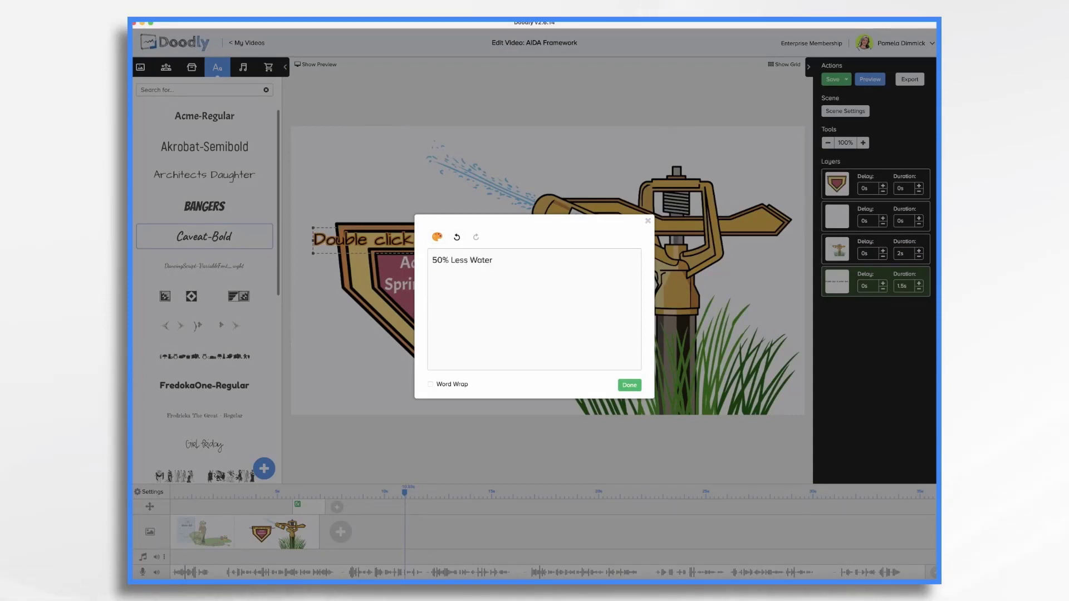
{"action": "left_click", "coordinate": [630, 385]}
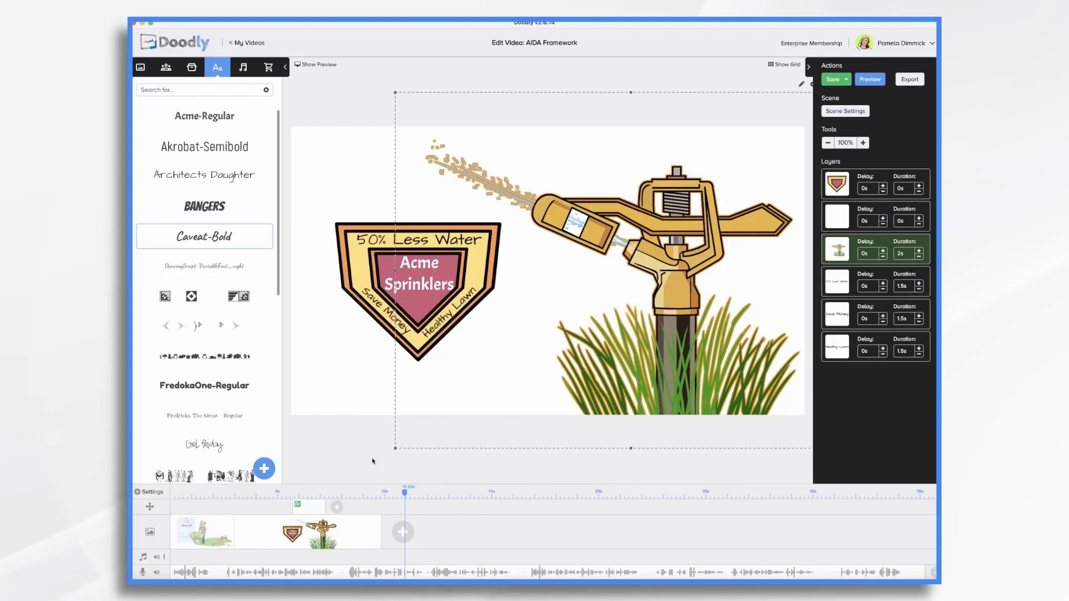
{"action": "left_click", "coordinate": [321, 65]}
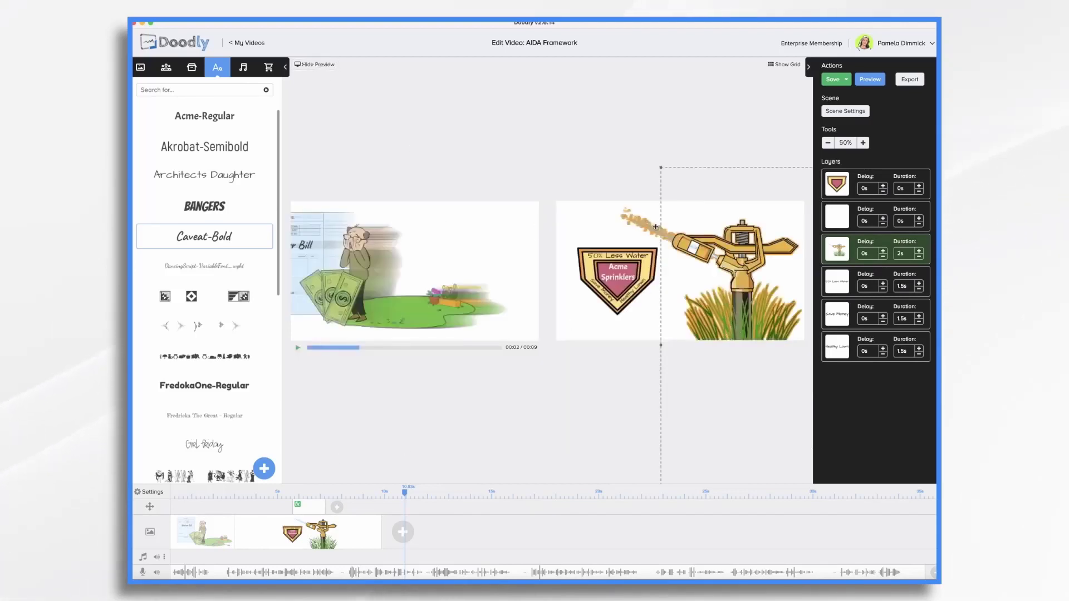
Step: Delay the 50% Less Water caption by 3 seconds and preview it from about 4 s
{"action": "left_click", "coordinate": [239, 493]}
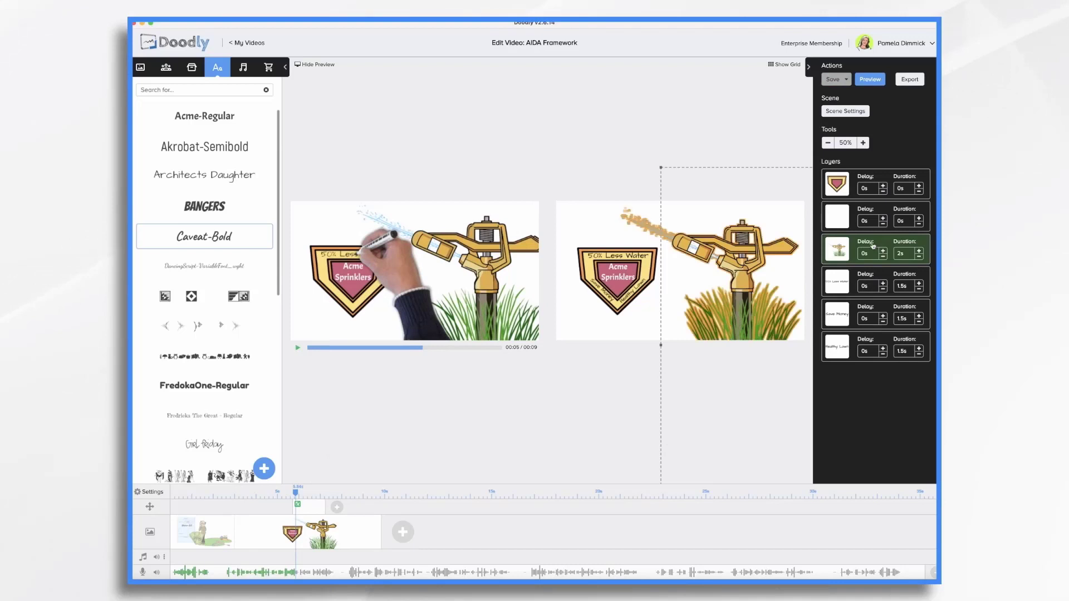
{"action": "left_click", "coordinate": [883, 285]}
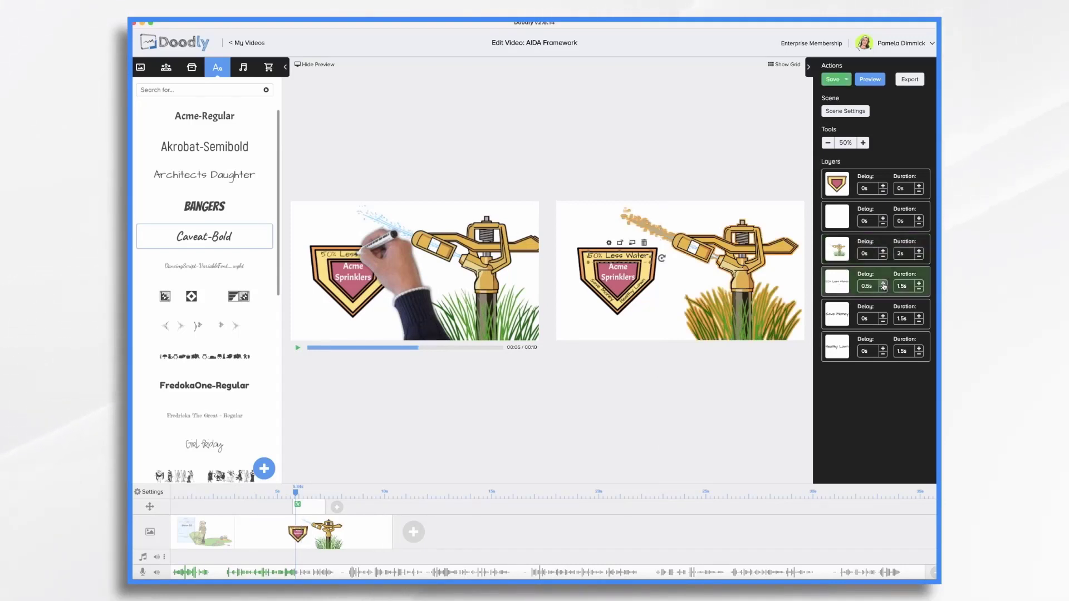
{"action": "left_click", "coordinate": [883, 285]}
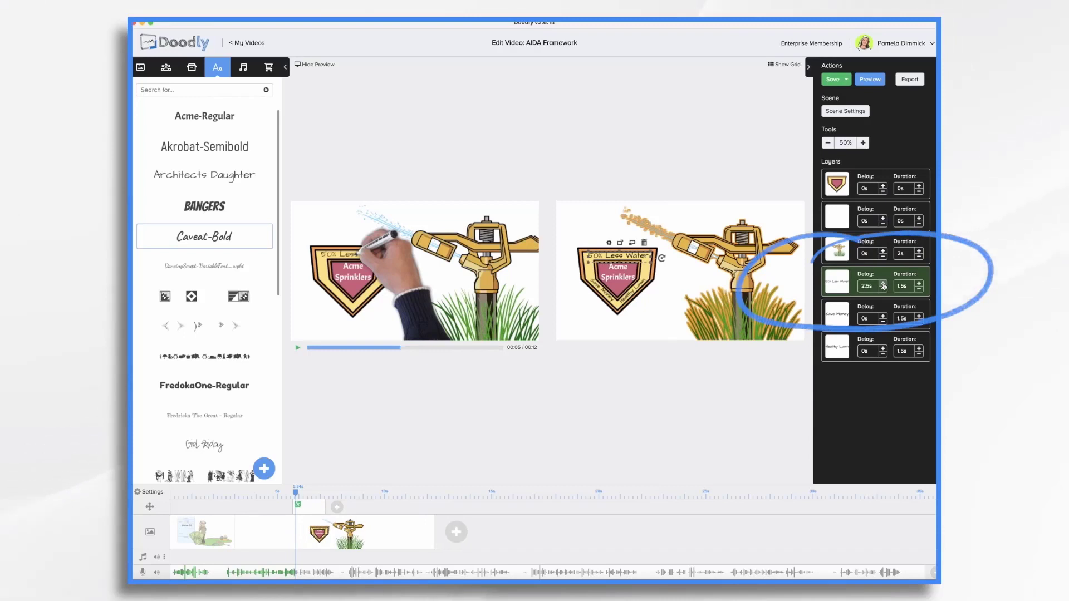
{"action": "left_click", "coordinate": [883, 285]}
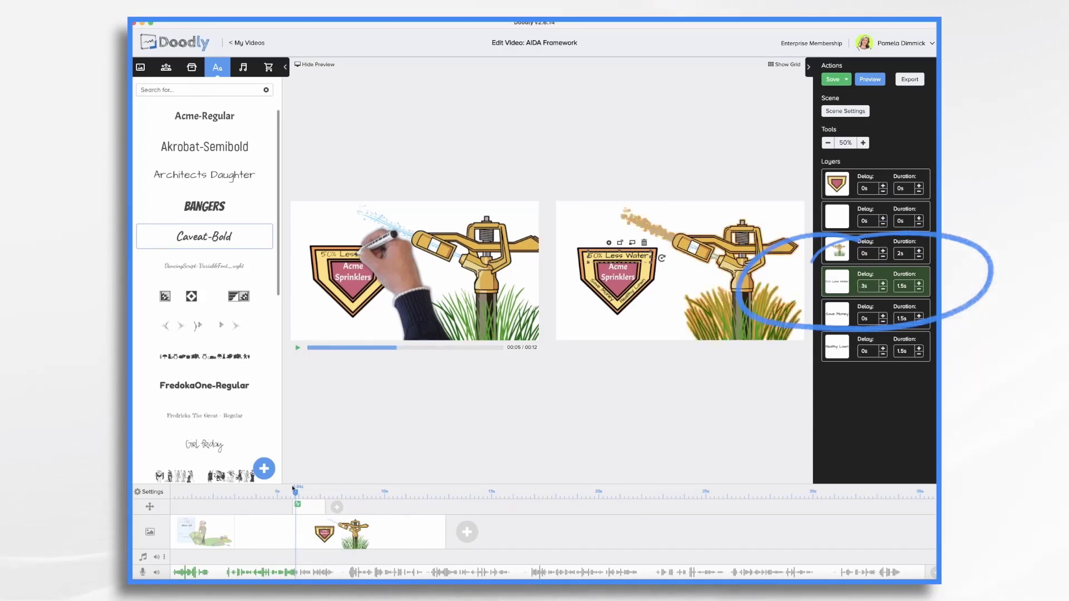
{"action": "left_click_drag", "start_coordinate": [296, 494], "coordinate": [259, 493]}
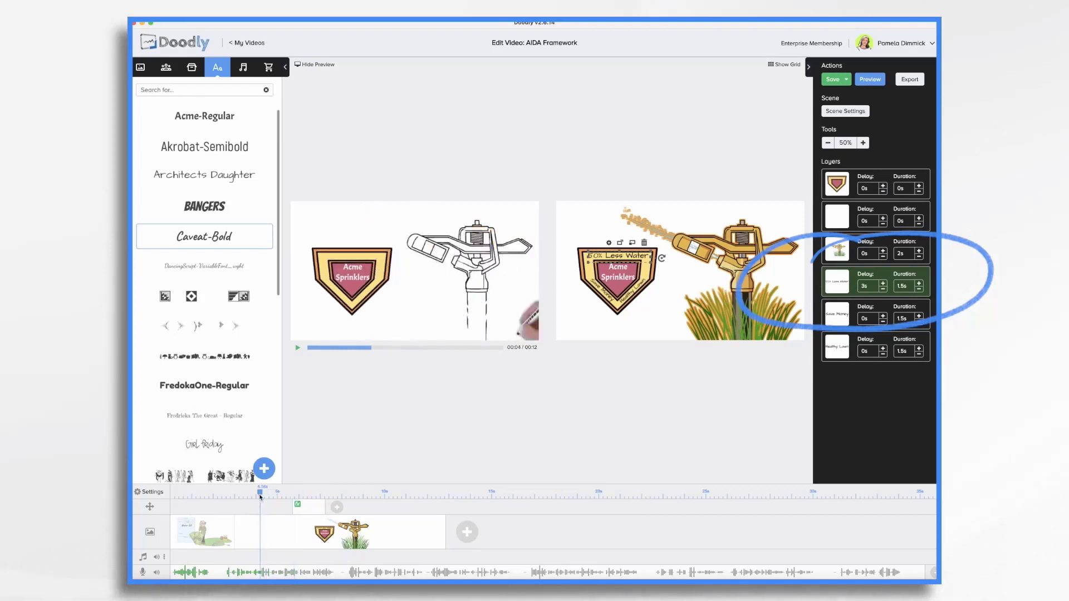
{"action": "left_click", "coordinate": [297, 348]}
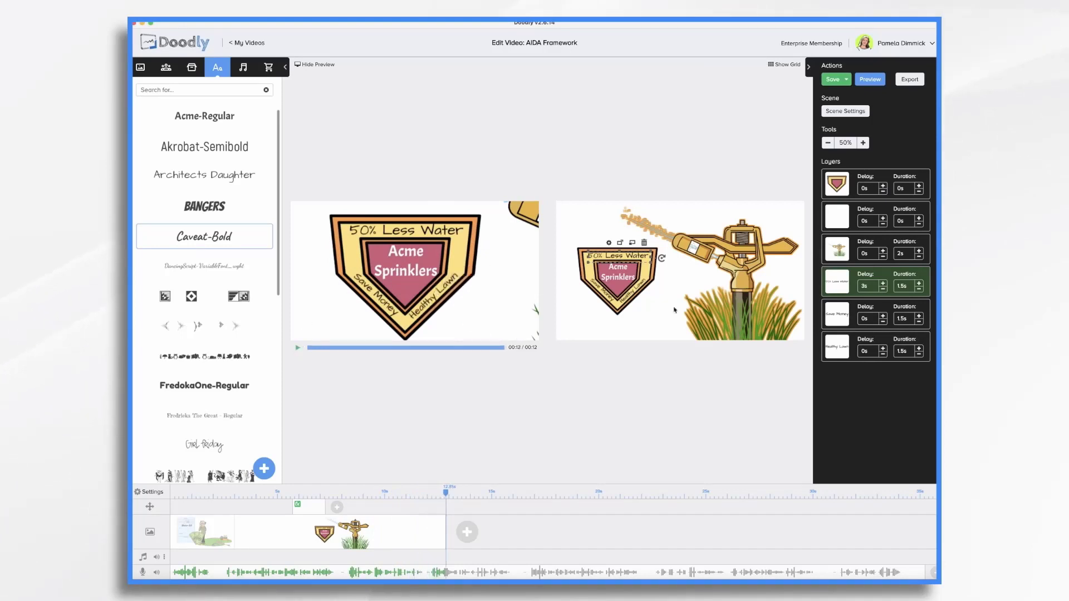
Step: Delay the Save Money caption by 2 seconds and replay the preview to check timing
{"action": "left_click", "coordinate": [883, 316]}
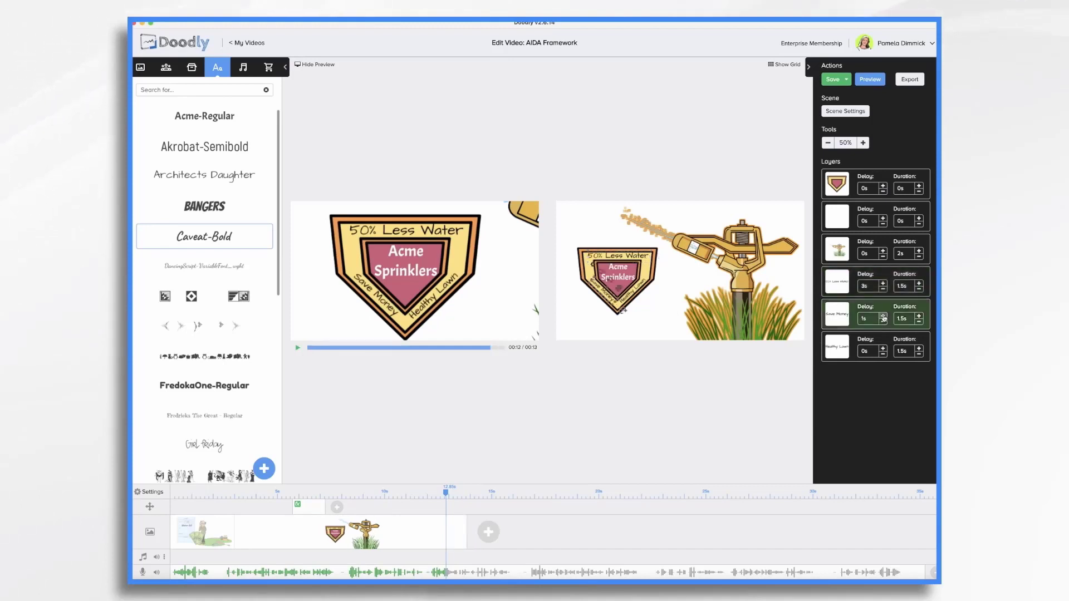
{"action": "left_click", "coordinate": [883, 315]}
{"action": "left_click", "coordinate": [883, 316]}
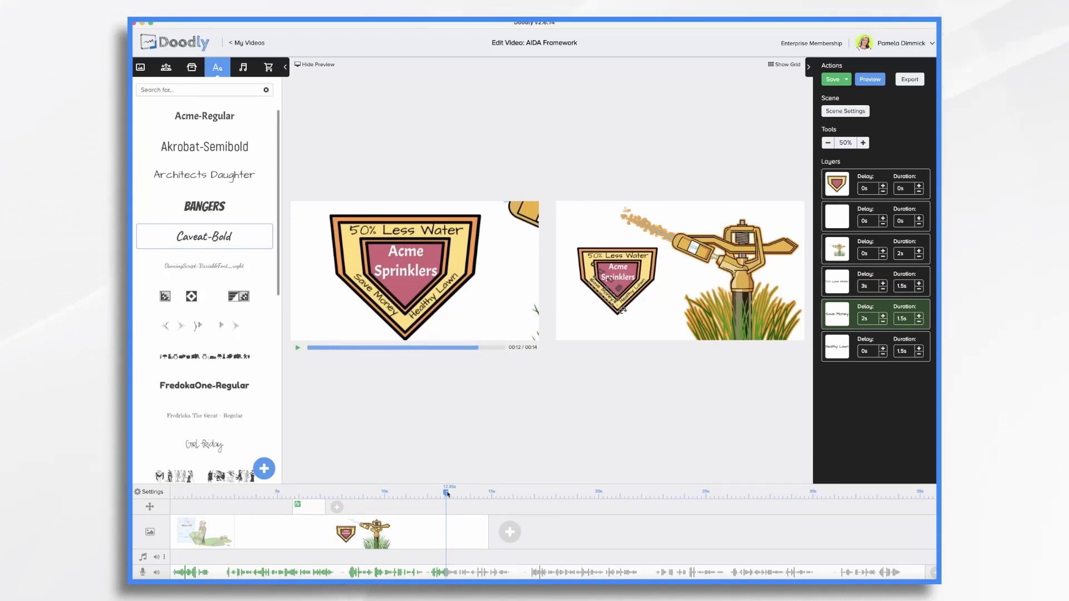
{"action": "left_click_drag", "start_coordinate": [448, 493], "coordinate": [414, 494]}
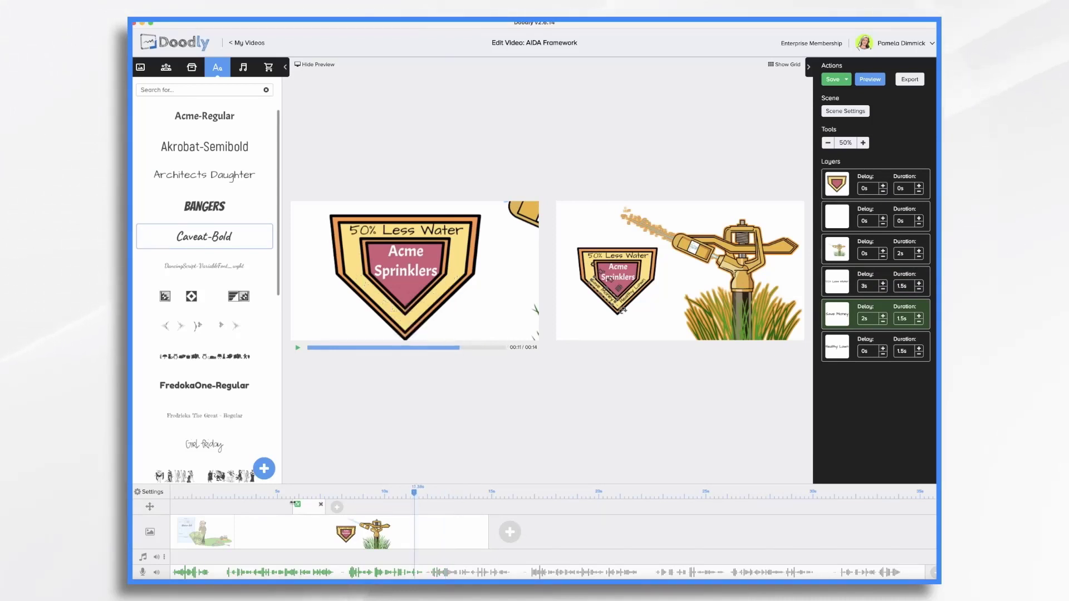
{"action": "left_click", "coordinate": [268, 494]}
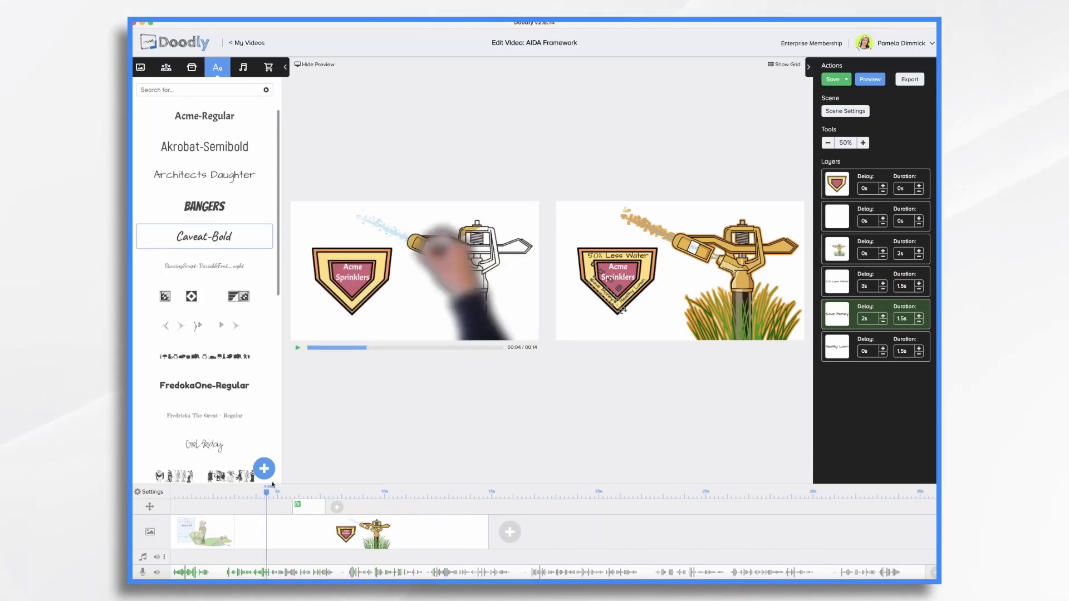
{"action": "left_click", "coordinate": [298, 349]}
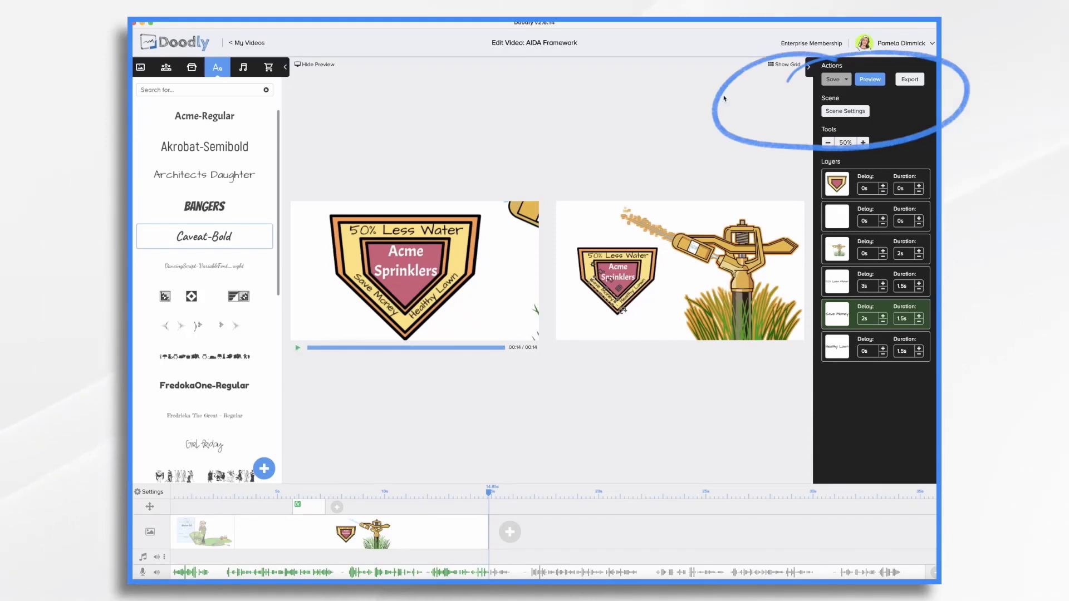
Step: Give the sprinkler scene 1.5 seconds of extra time at its end
{"action": "left_click", "coordinate": [848, 113]}
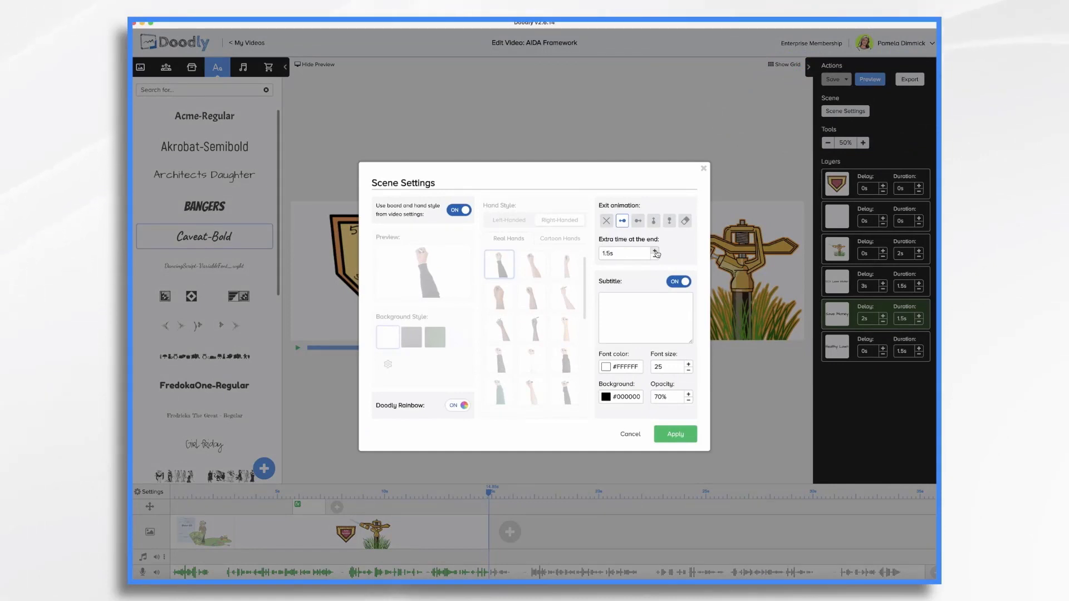
{"action": "left_click", "coordinate": [672, 440]}
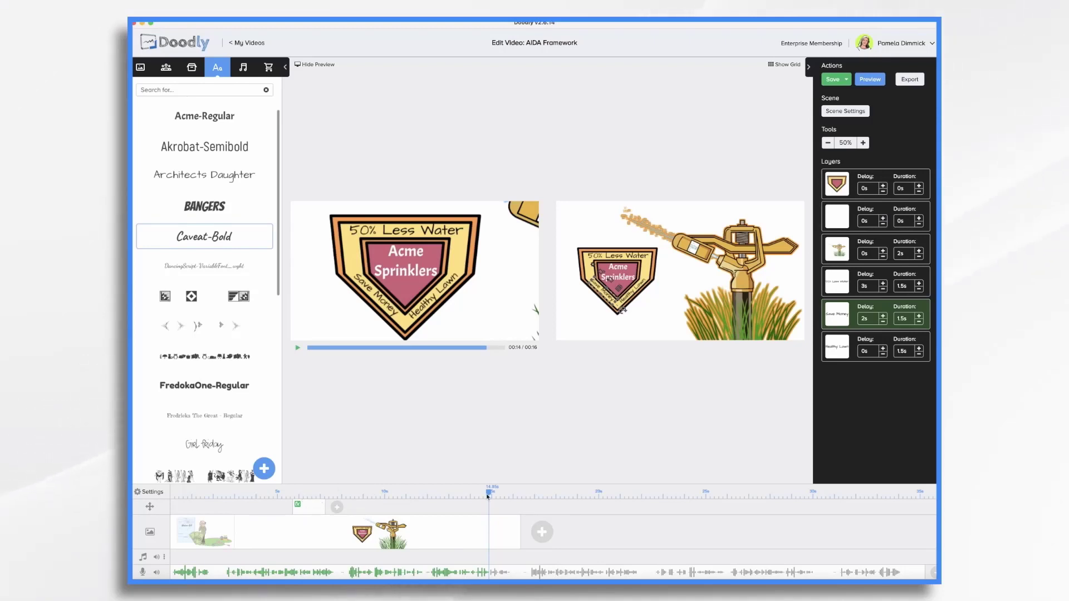
Step: Move the camera zoom onto the badge so it starts at the 8-second mark
{"action": "left_click_drag", "start_coordinate": [479, 495], "coordinate": [342, 496]}
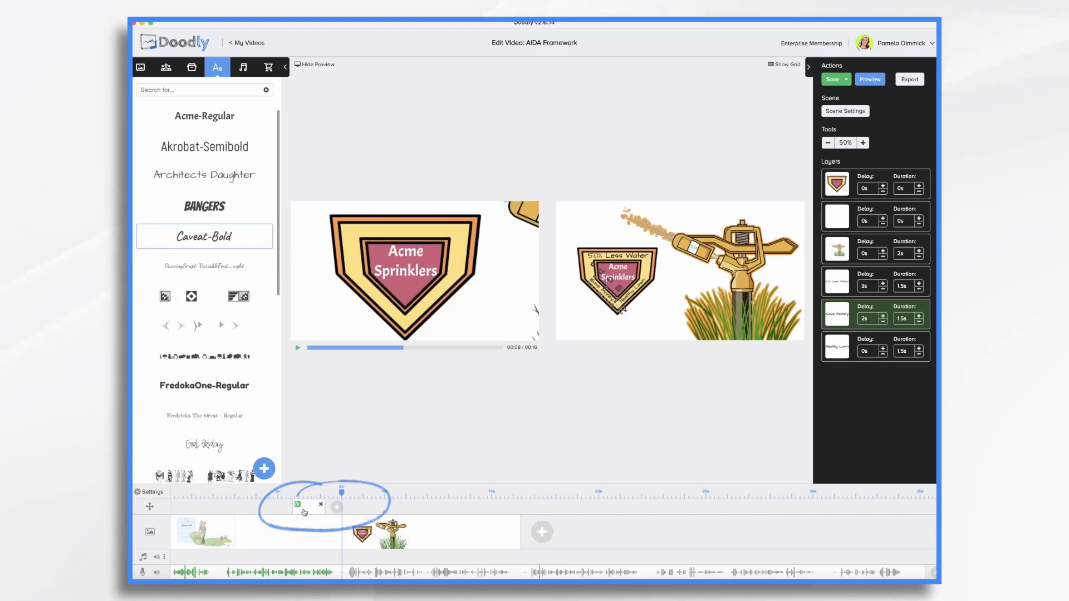
{"action": "left_click_drag", "start_coordinate": [307, 511], "coordinate": [357, 510]}
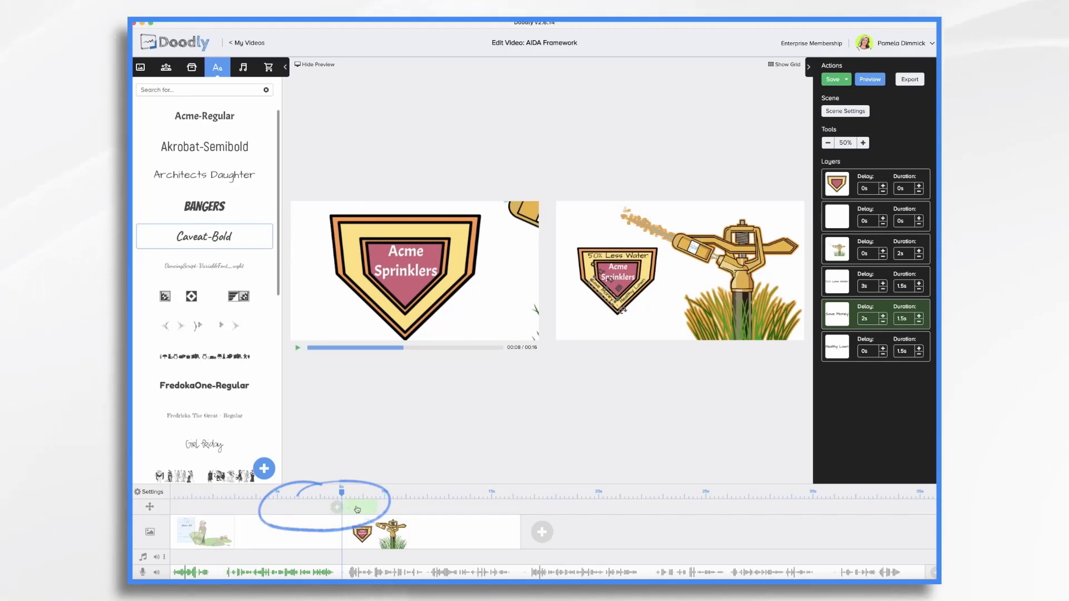
{"action": "left_click_drag", "start_coordinate": [355, 510], "coordinate": [351, 508]}
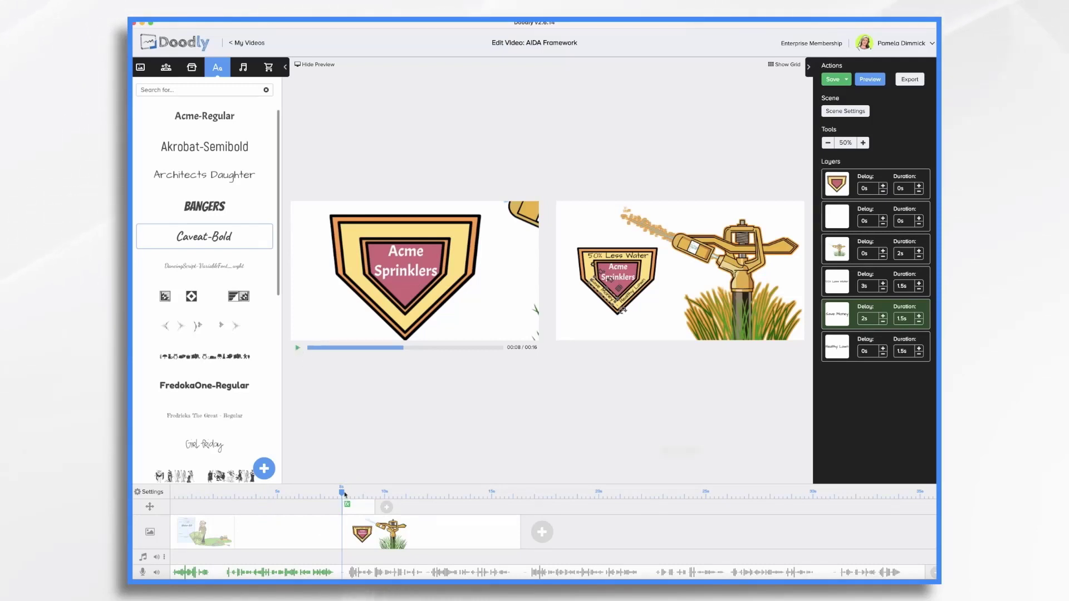
Step: Preview from about 6 seconds to check the new zoom timing
{"action": "left_click_drag", "start_coordinate": [344, 494], "coordinate": [317, 493]}
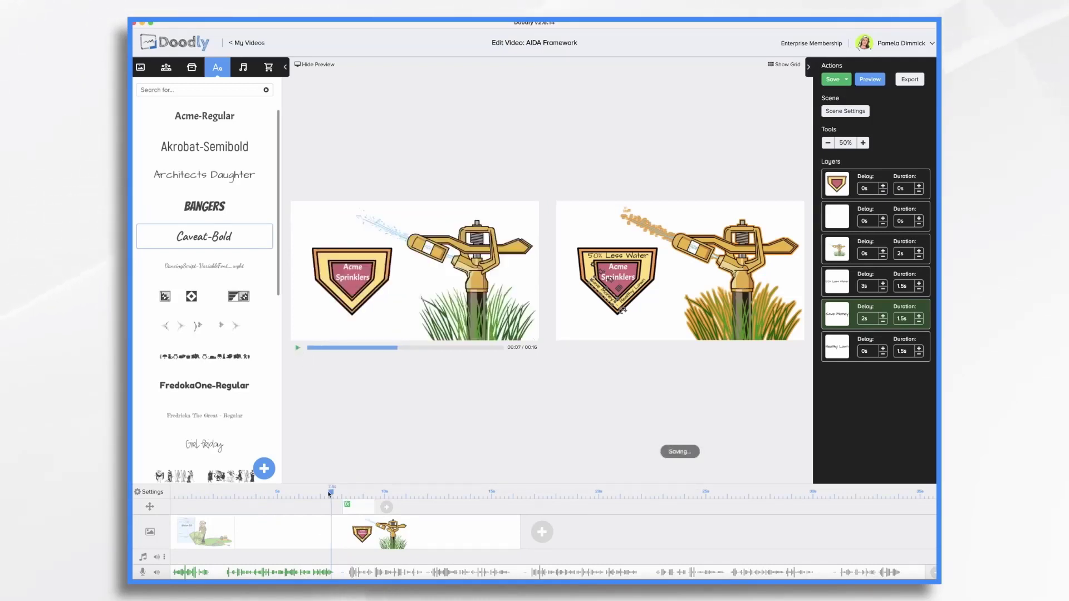
{"action": "left_click", "coordinate": [298, 348]}
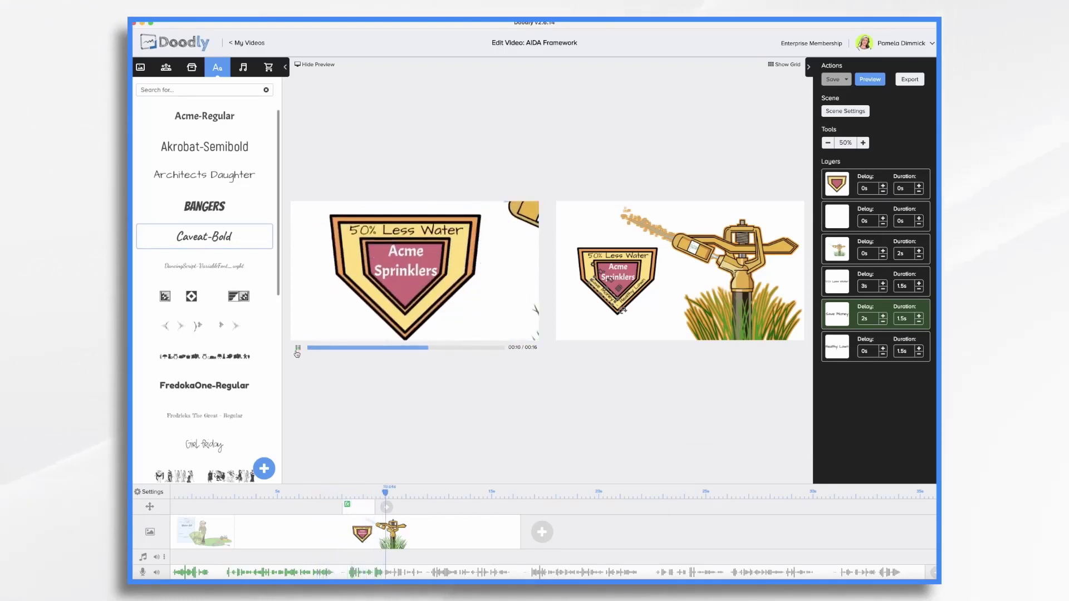
{"action": "left_click", "coordinate": [298, 349]}
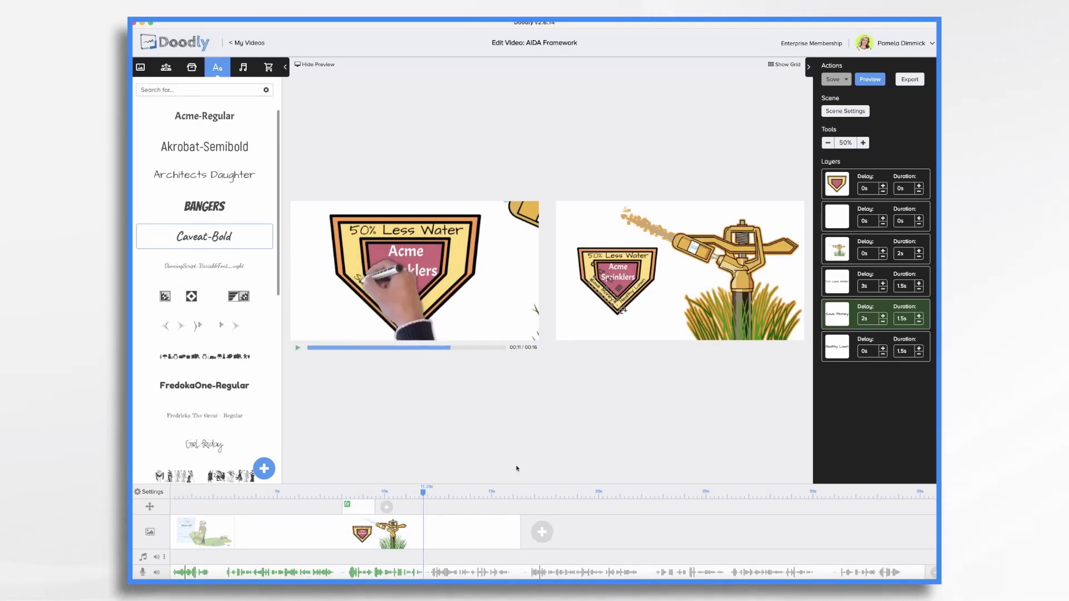
Step: Add a new scene with a large shrugging Philip
{"action": "left_click", "coordinate": [541, 531]}
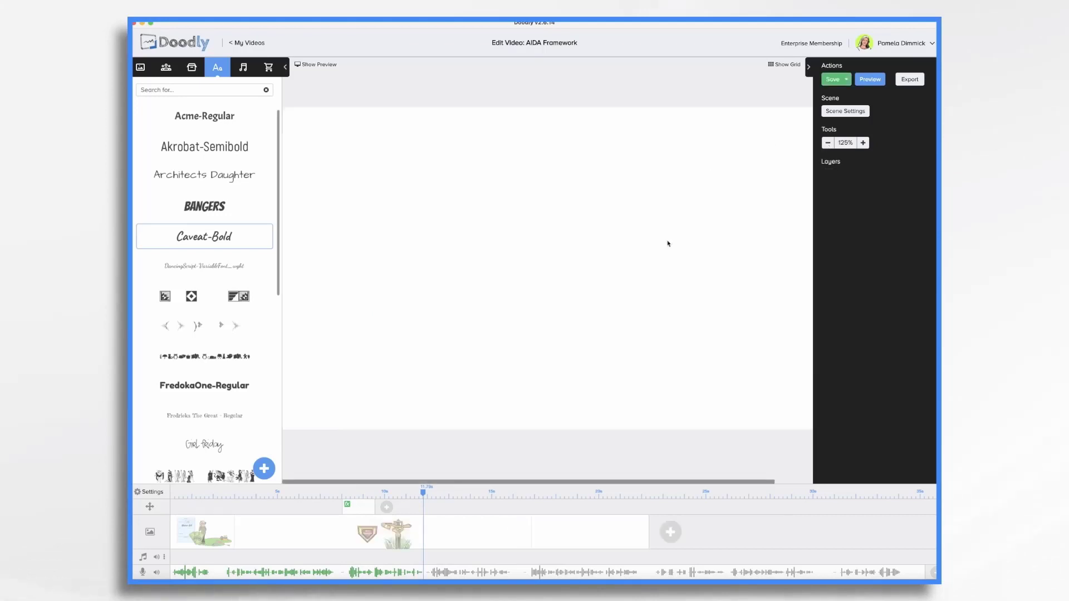
{"action": "left_click", "coordinate": [211, 524]}
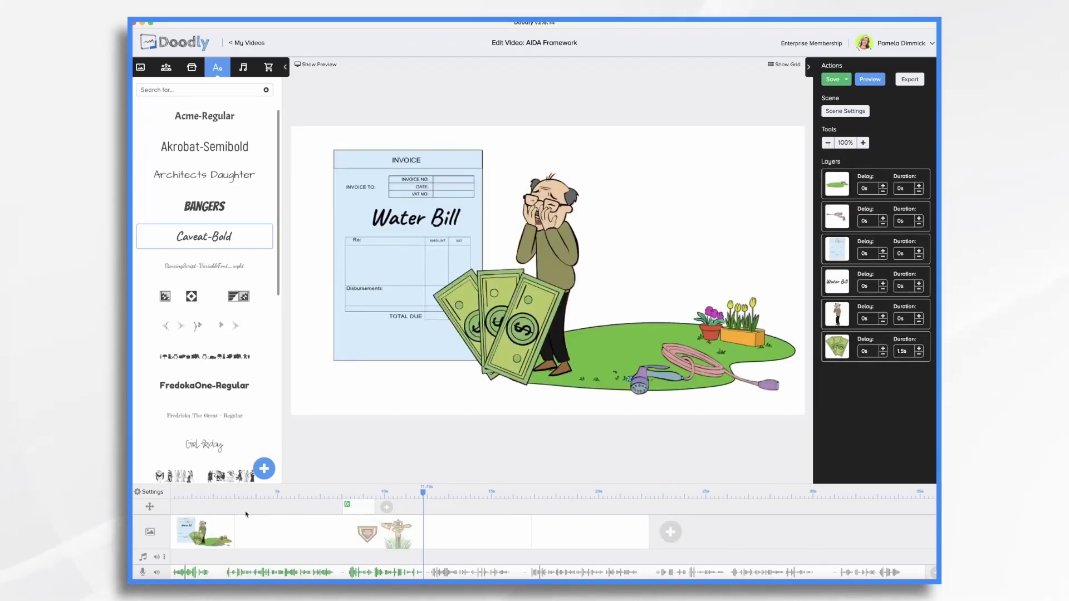
{"action": "left_click", "coordinate": [566, 539]}
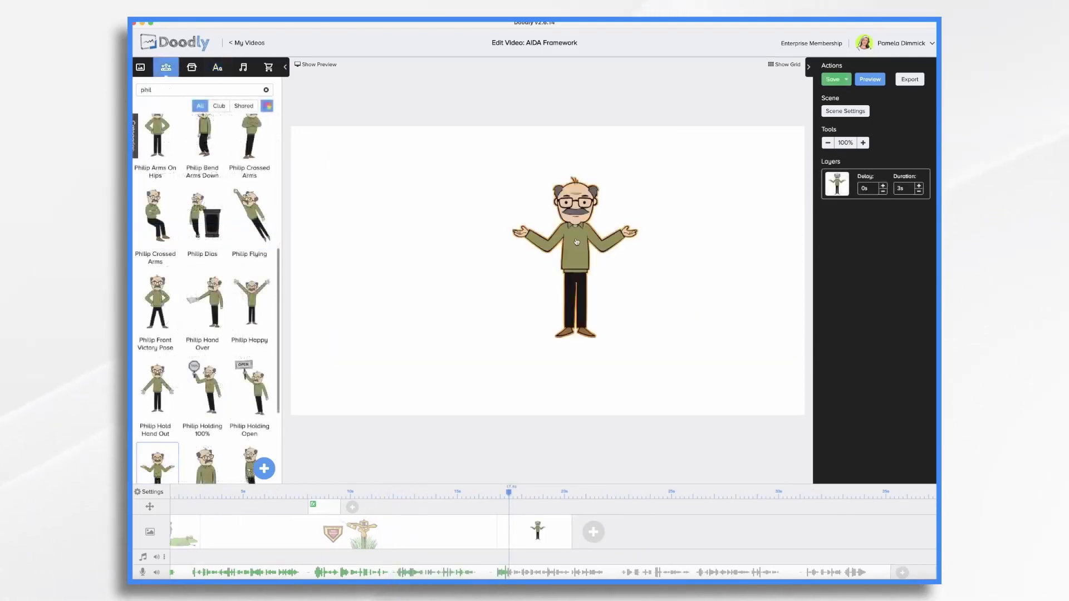
{"action": "left_click_drag", "start_coordinate": [624, 238], "coordinate": [749, 252]}
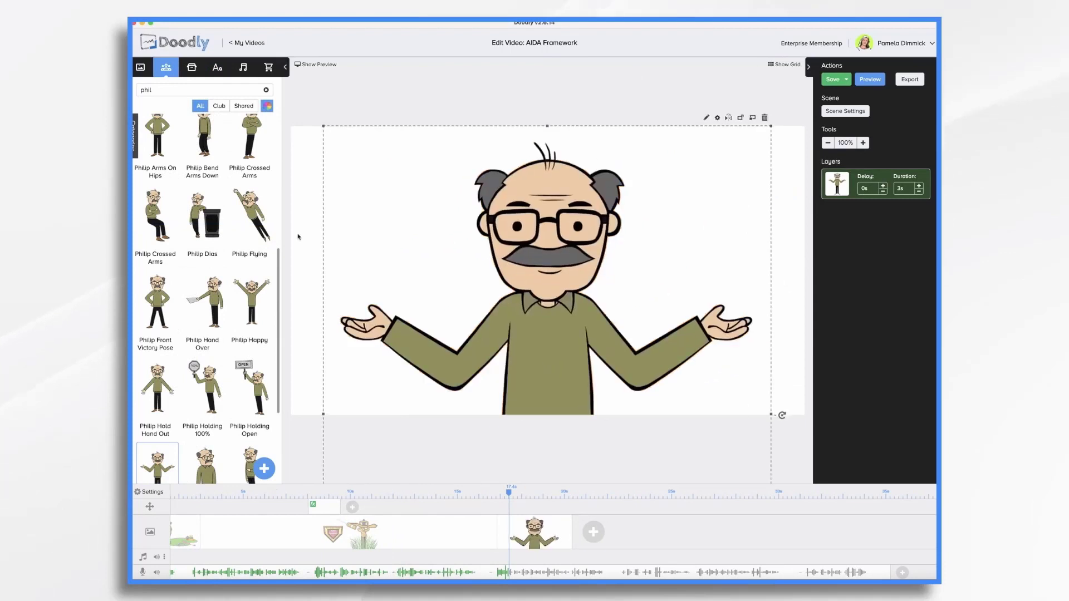
Step: Add Caveat-Bold slogans 'No More Wasting Water' and 'No More High Water Bills' beside Philip
{"action": "left_click", "coordinate": [218, 67]}
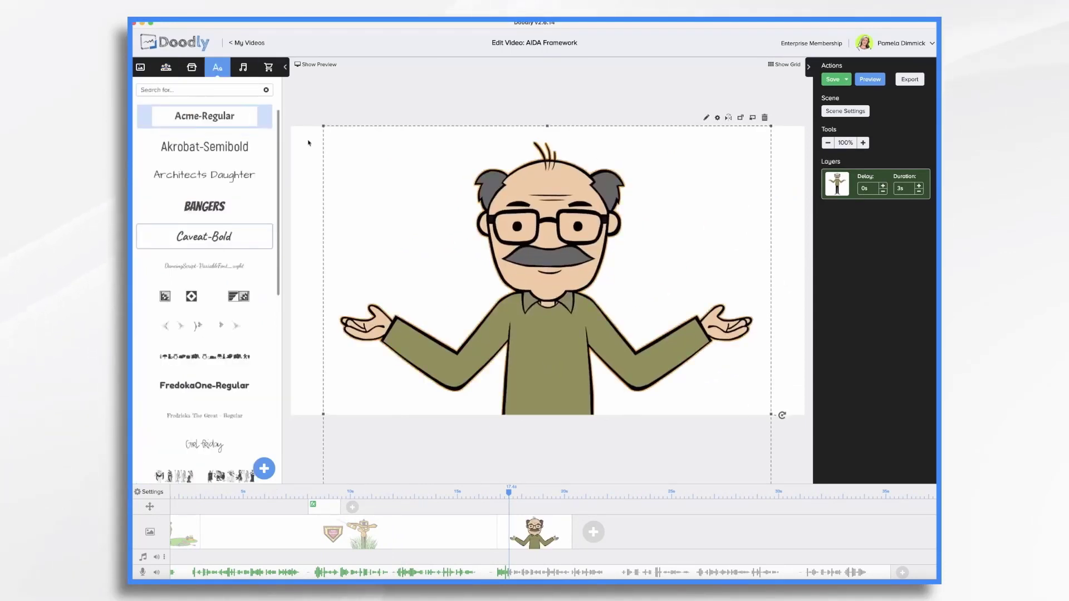
{"action": "left_click", "coordinate": [204, 237]}
{"action": "type", "text": "No More Wasting Water"}
{"action": "left_click", "coordinate": [629, 385]}
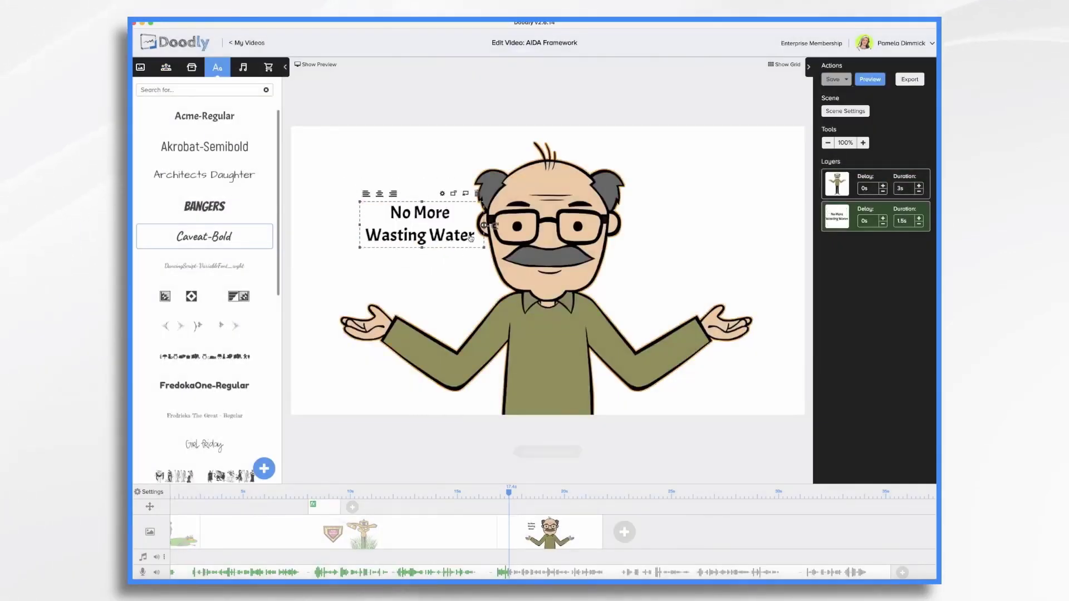
{"action": "left_click_drag", "start_coordinate": [377, 234], "coordinate": [709, 238]}
{"action": "double_click", "coordinate": [709, 238]}
{"action": "type", "text": "No More High"}
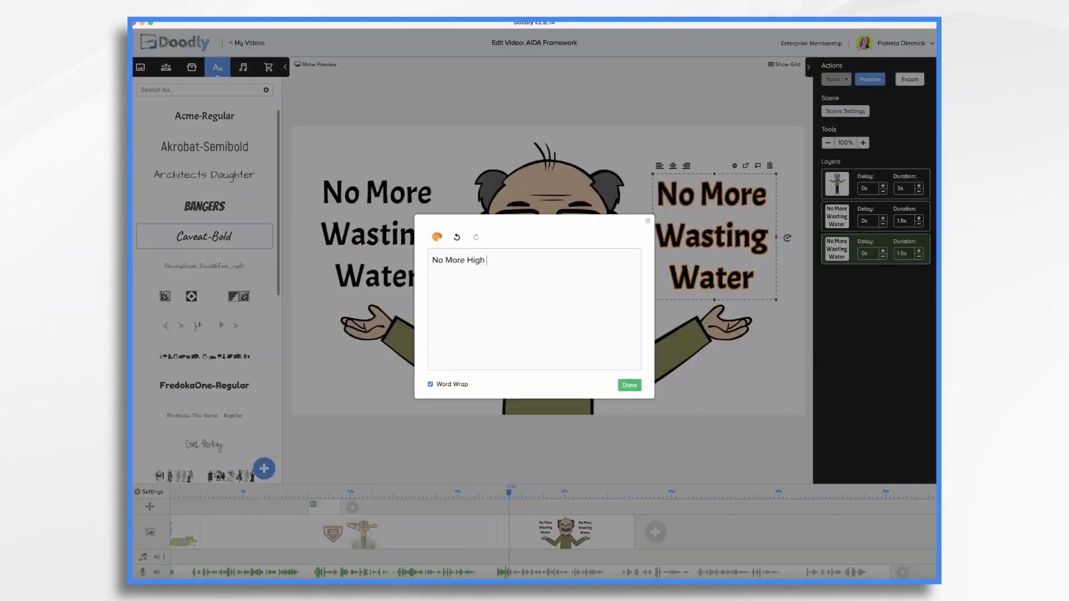
{"action": "type", "text": "Water Bills"}
{"action": "left_click", "coordinate": [629, 385]}
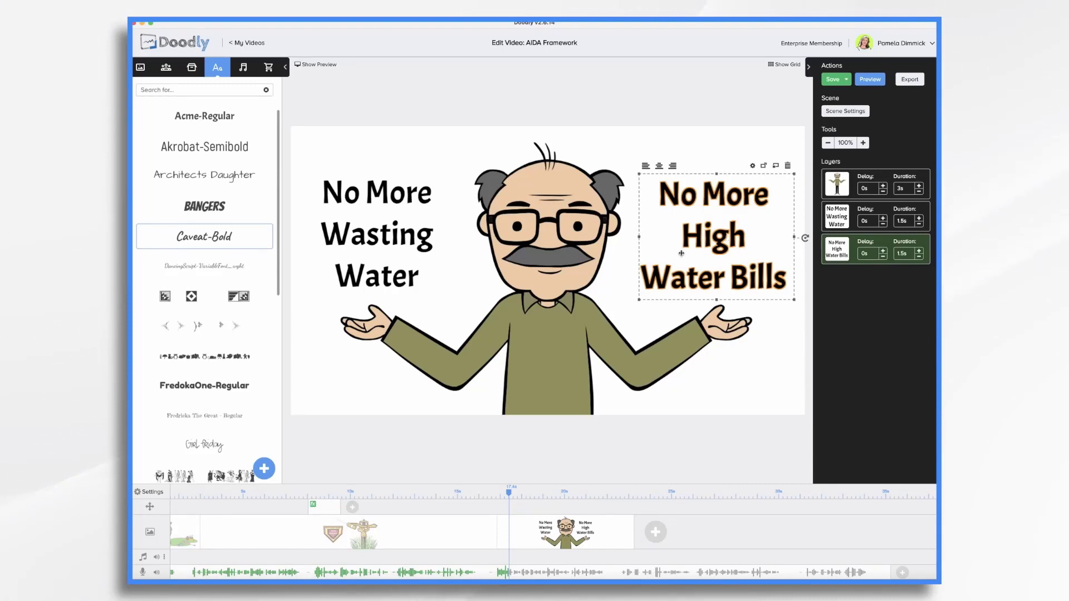
{"action": "right_click", "coordinate": [531, 539]}
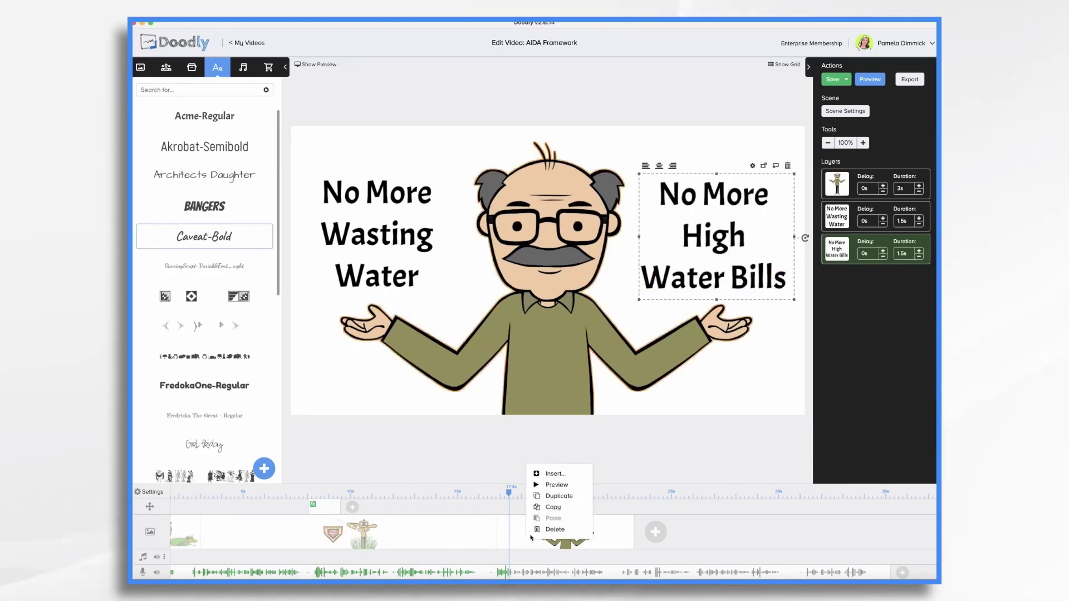
{"action": "left_click", "coordinate": [535, 485]}
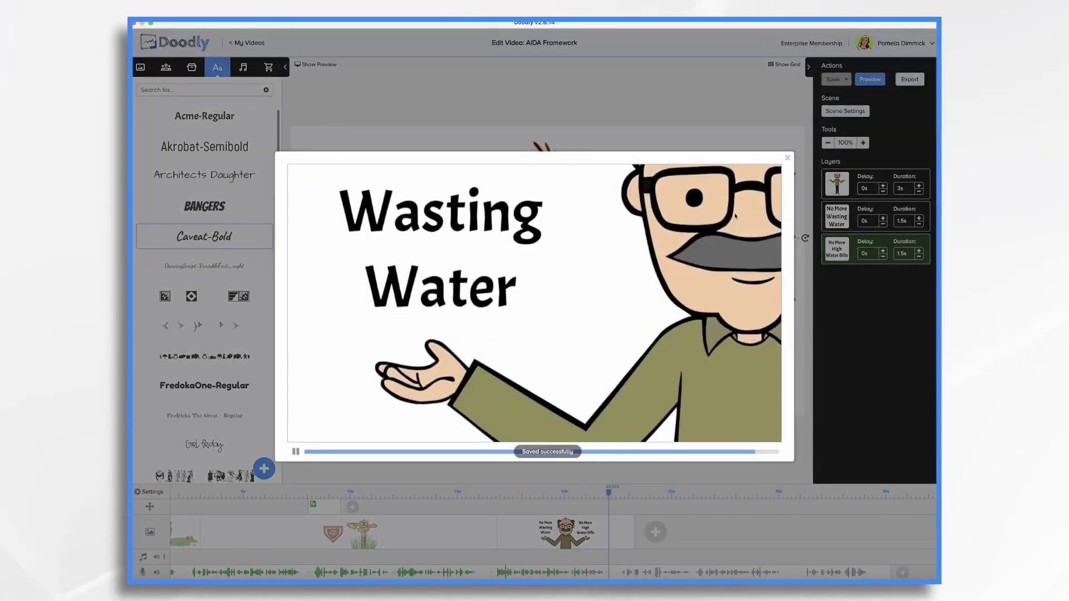
{"action": "left_click", "coordinate": [788, 158]}
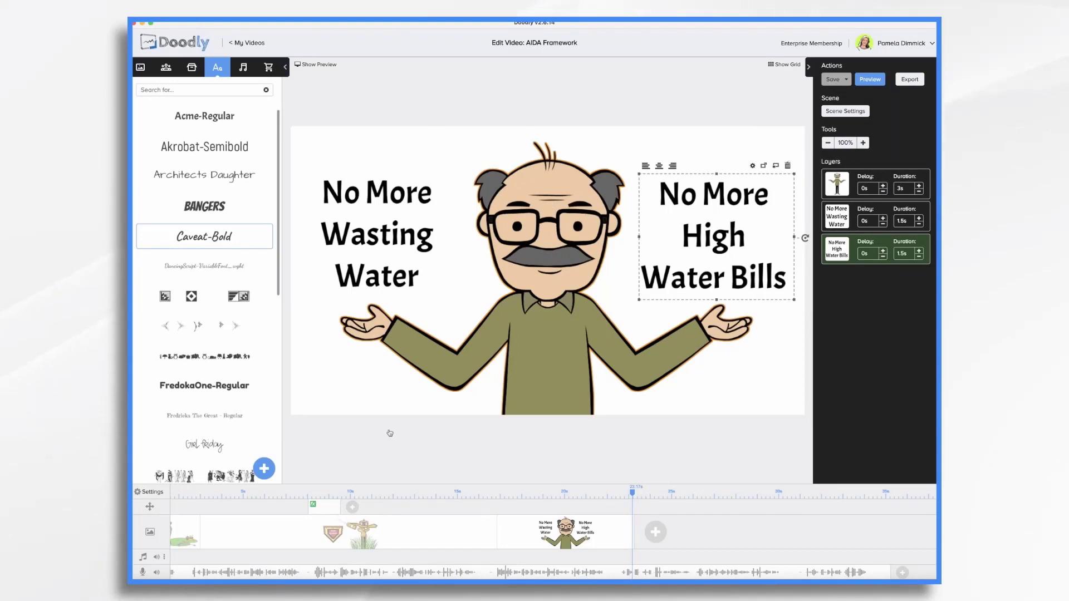
Step: Place a Pan & Zoom camera block on the Philip scene
{"action": "left_click", "coordinate": [353, 507]}
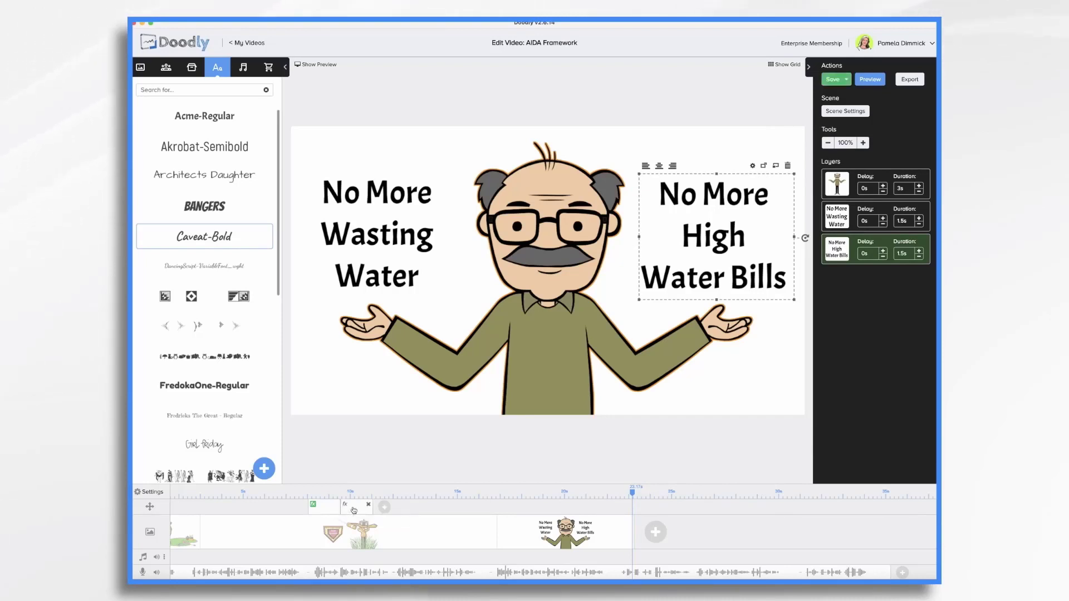
{"action": "left_click_drag", "start_coordinate": [358, 508], "coordinate": [498, 513]}
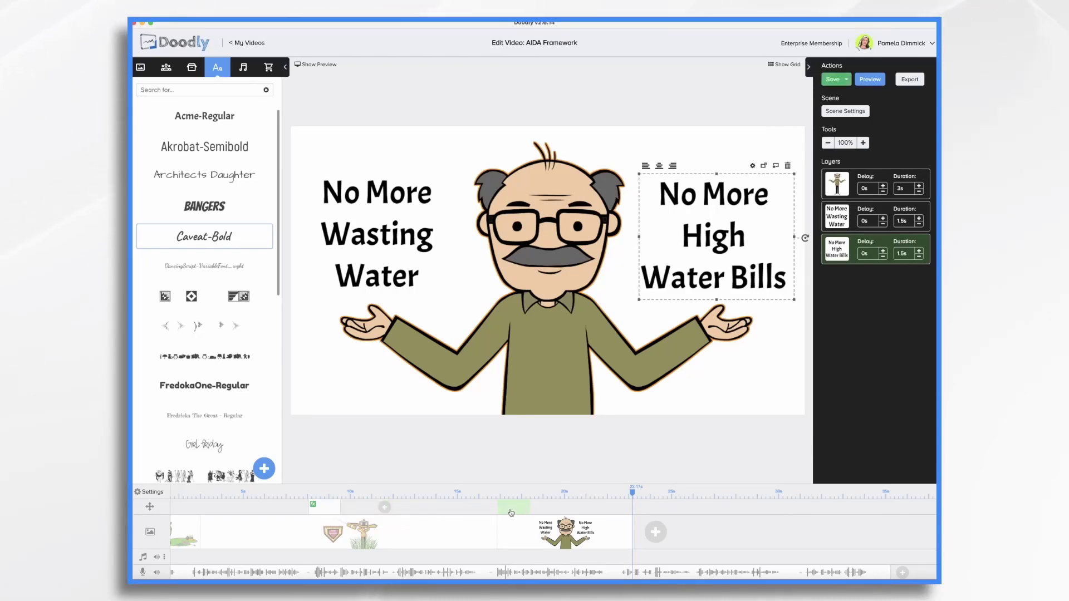
{"action": "left_click_drag", "start_coordinate": [511, 513], "coordinate": [510, 511]}
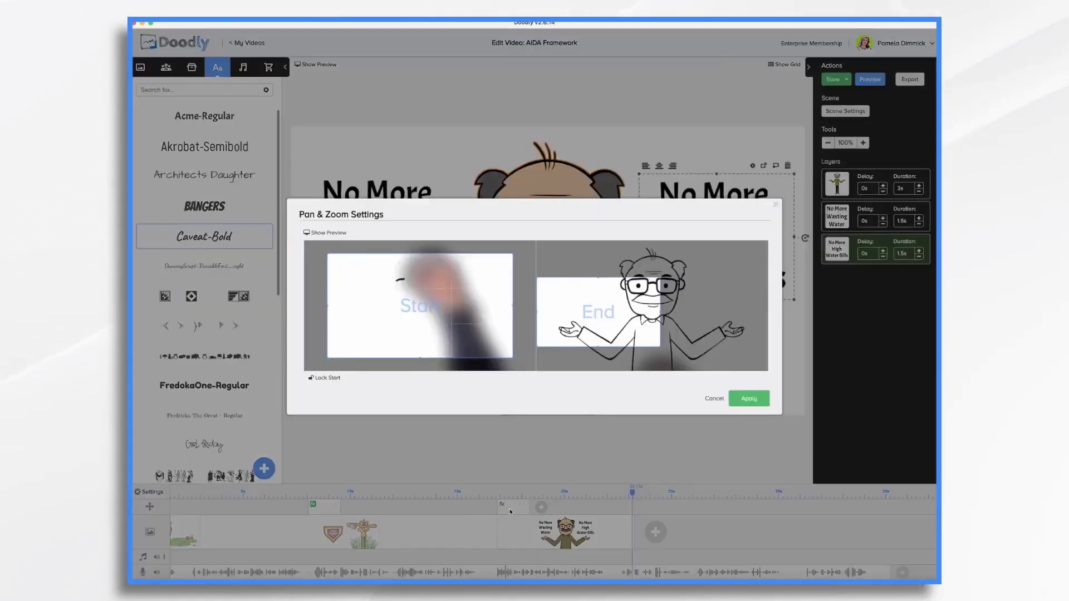
{"action": "double_click", "coordinate": [510, 512]}
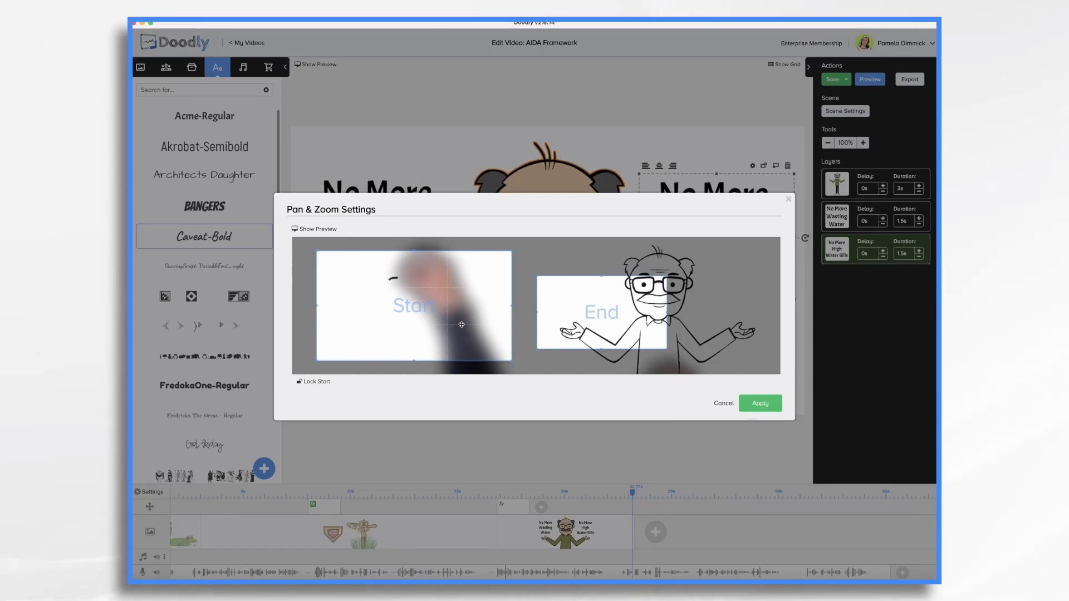
Step: Set the camera's start frame to the left half and end frame to the right half
{"action": "left_click_drag", "start_coordinate": [461, 325], "coordinate": [402, 290]}
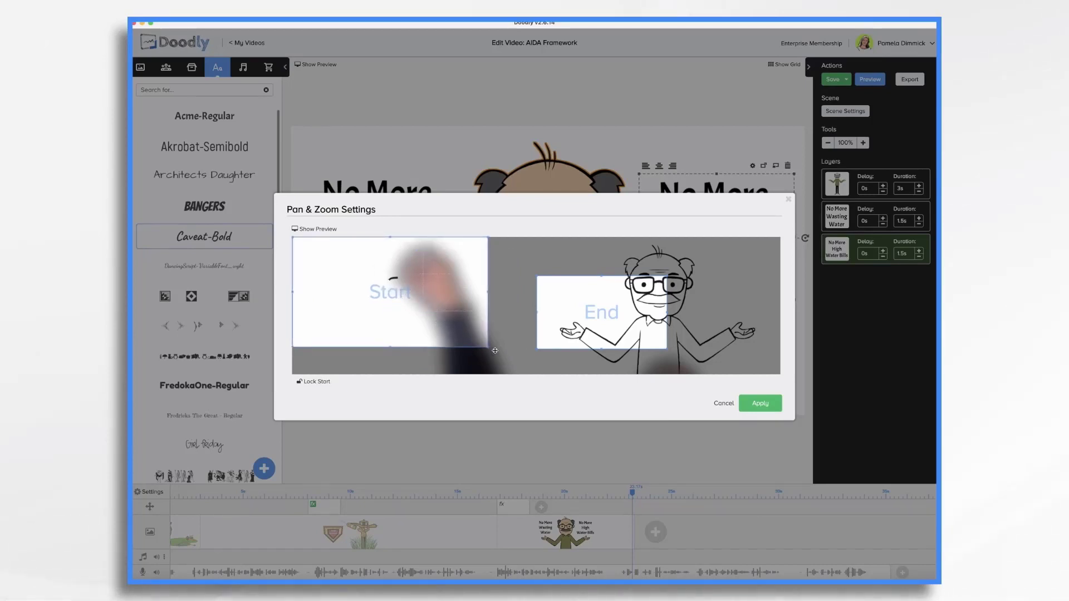
{"action": "left_click_drag", "start_coordinate": [490, 349], "coordinate": [554, 393]}
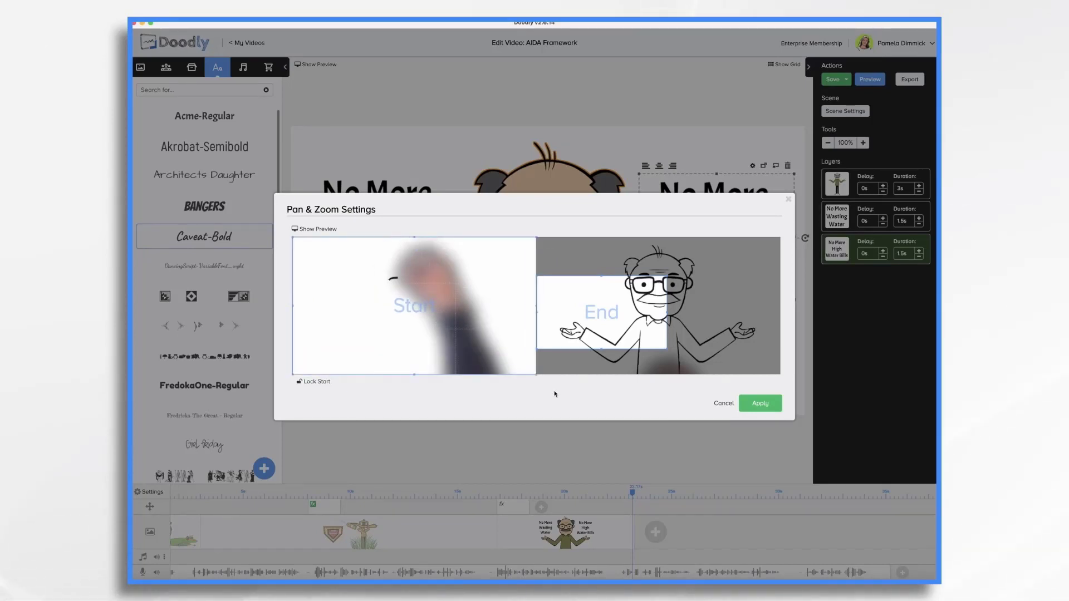
{"action": "left_click_drag", "start_coordinate": [600, 320], "coordinate": [601, 281]}
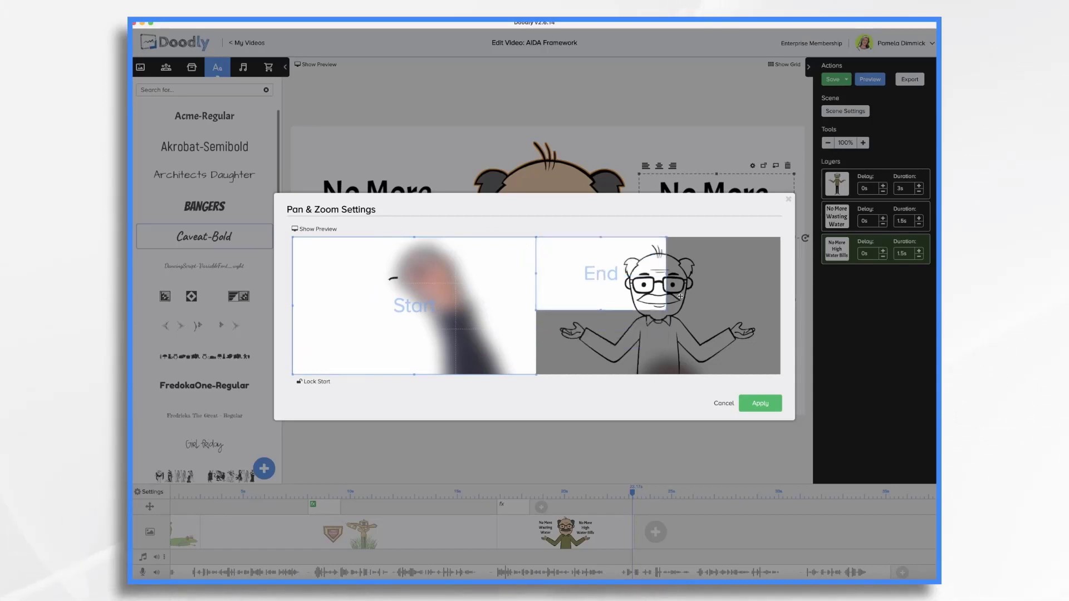
{"action": "left_click_drag", "start_coordinate": [667, 310], "coordinate": [780, 374]}
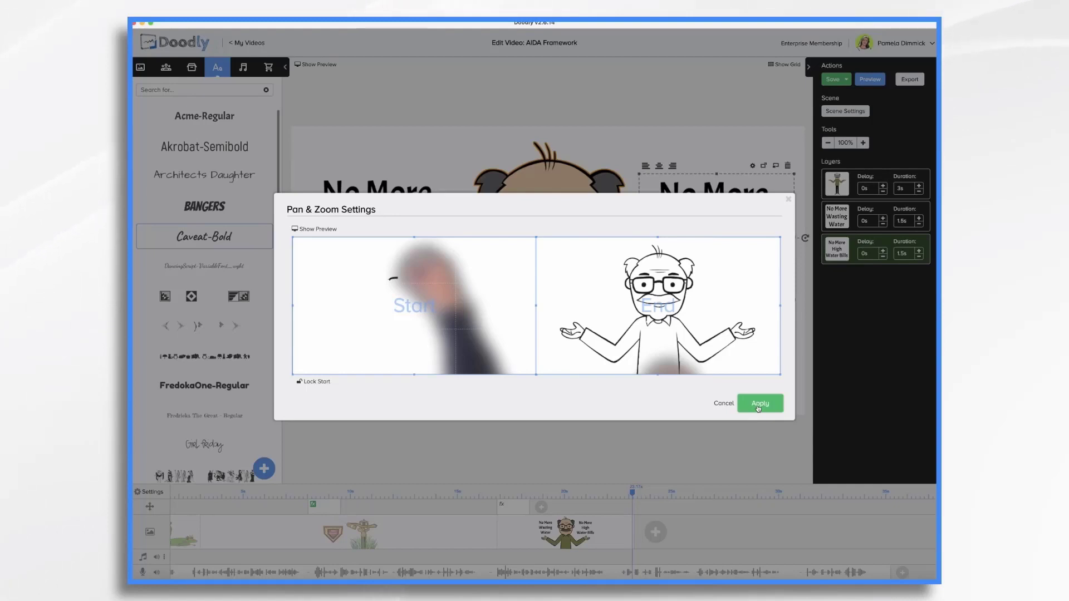
{"action": "left_click", "coordinate": [765, 404]}
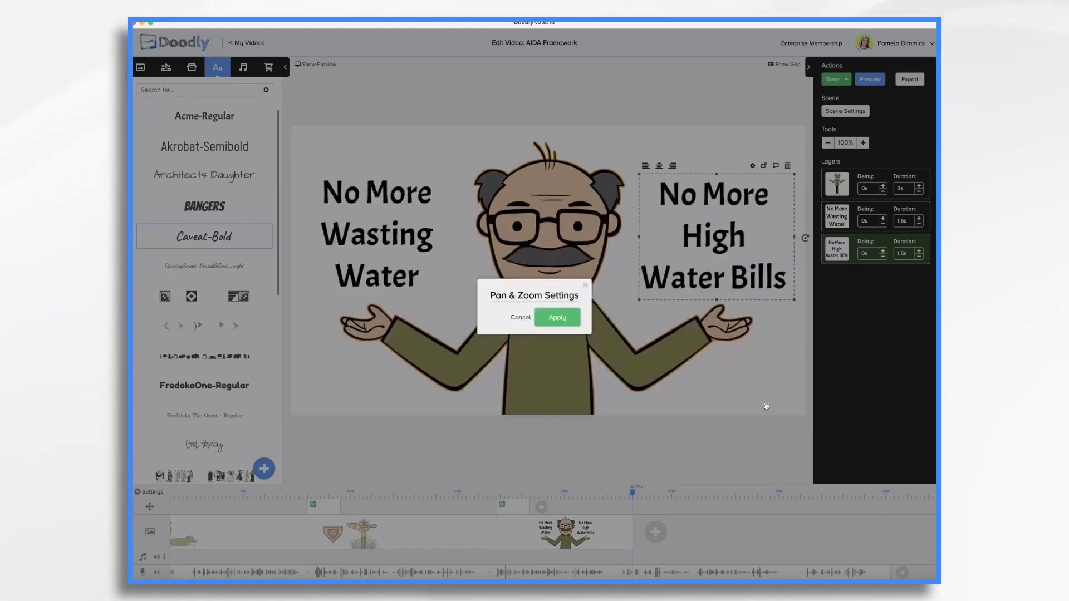
Step: Raise the Philip scene's extra end time one step with the up arrow
{"action": "left_click", "coordinate": [847, 113]}
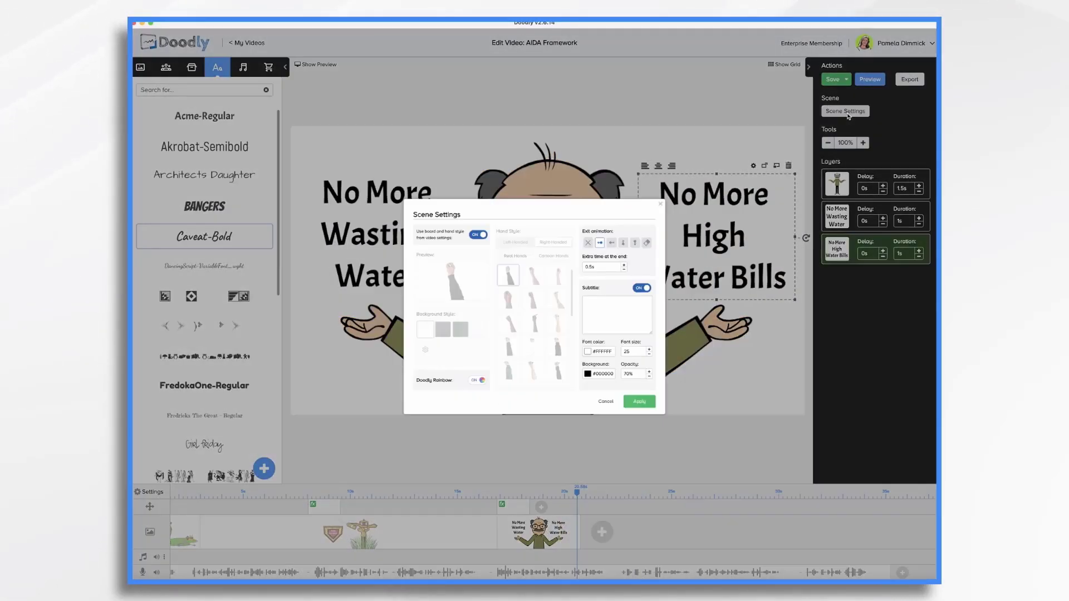
{"action": "left_click", "coordinate": [654, 251]}
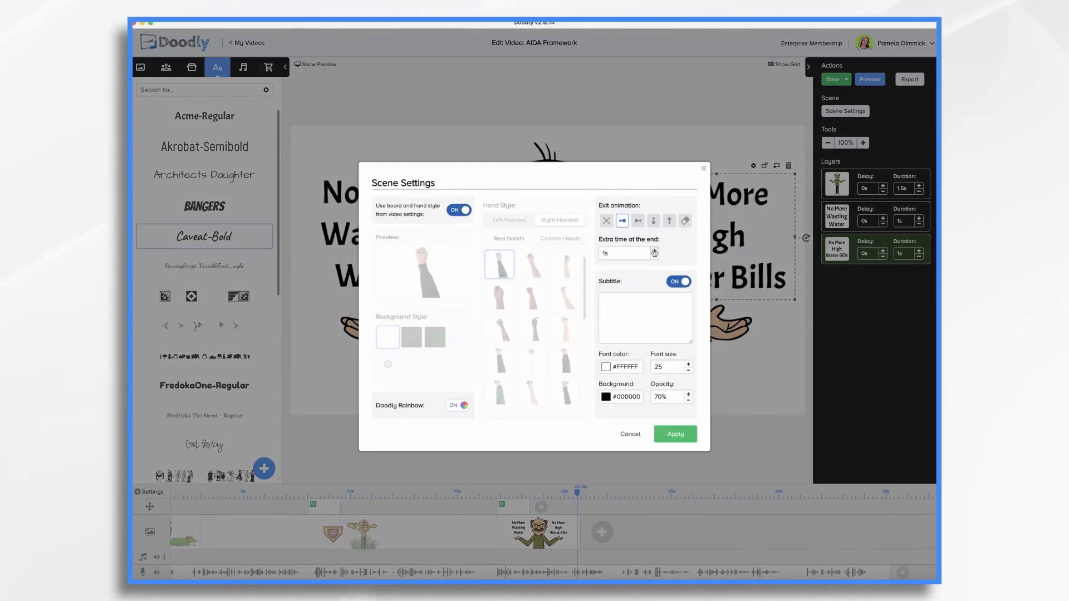
{"action": "left_click", "coordinate": [678, 435]}
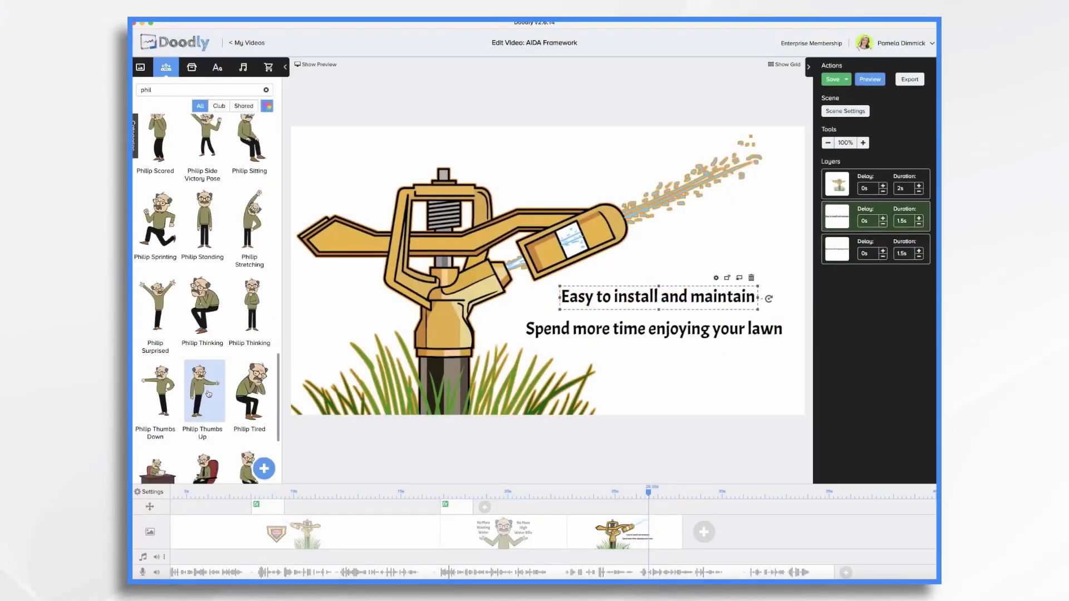
Step: Add a thumbs-up Philip to the sprinkler scene and a red down arrow below the closing badge
{"action": "left_click", "coordinate": [208, 394]}
{"action": "left_click_drag", "start_coordinate": [609, 357], "coordinate": [740, 216]}
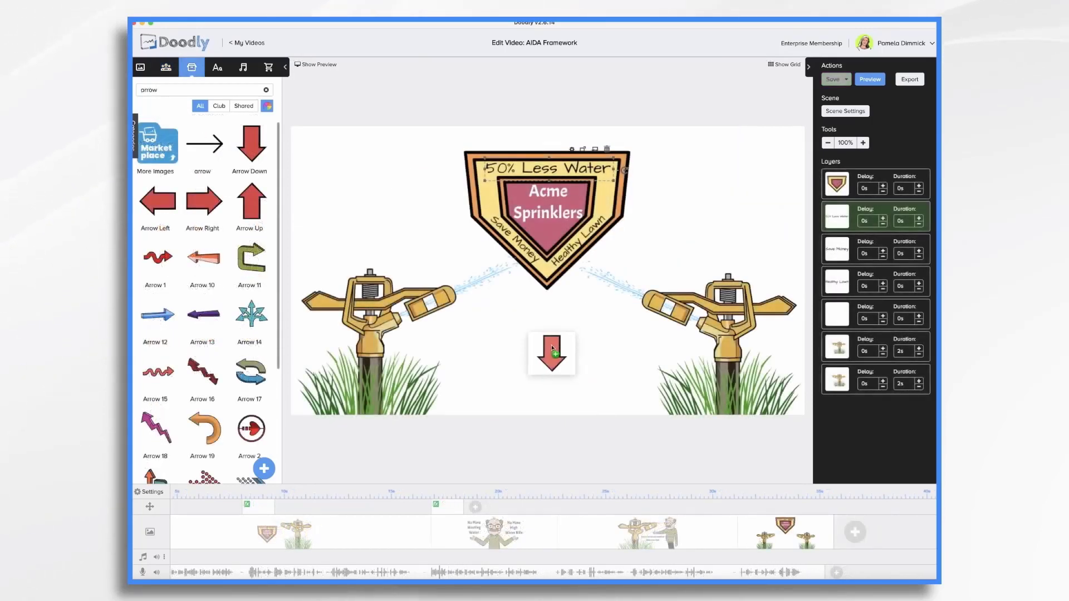
{"action": "left_click_drag", "start_coordinate": [552, 348], "coordinate": [551, 349]}
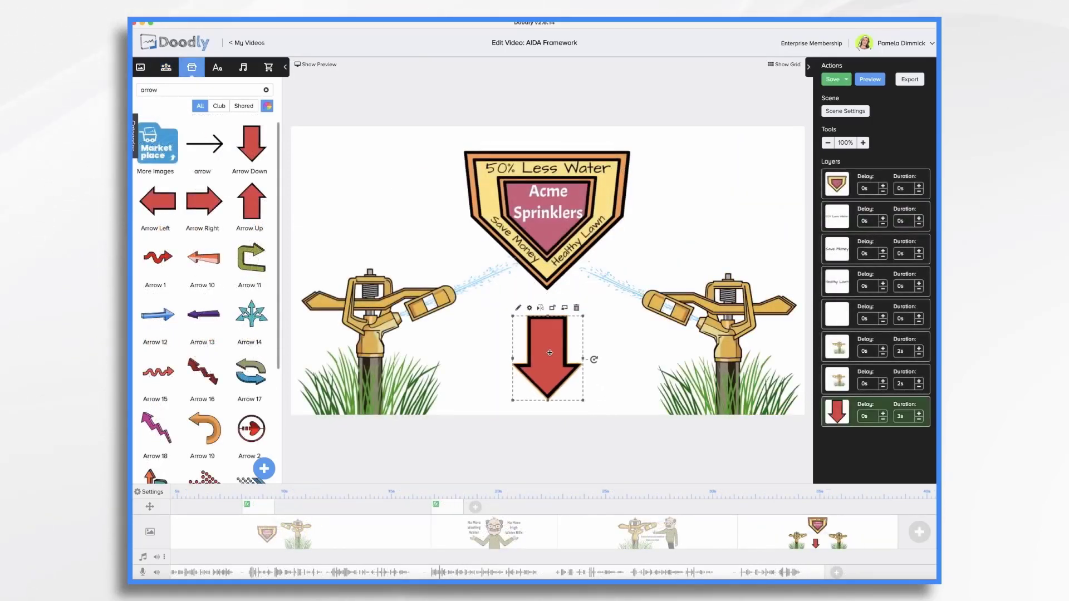
Step: Add Caveat-Bold text 'Click for More Info' to the closing scene
{"action": "left_click", "coordinate": [217, 67]}
{"action": "left_click", "coordinate": [204, 237]}
{"action": "double_click", "coordinate": [534, 303]}
{"action": "type", "text": "Click for More Info"}
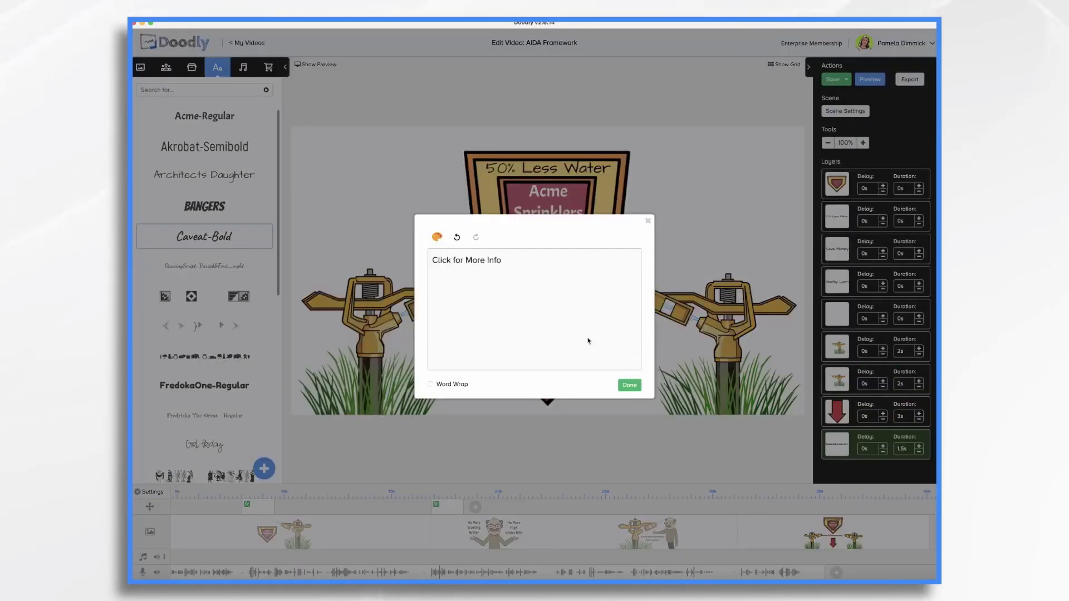
{"action": "left_click", "coordinate": [629, 384]}
{"action": "left_click", "coordinate": [242, 67]}
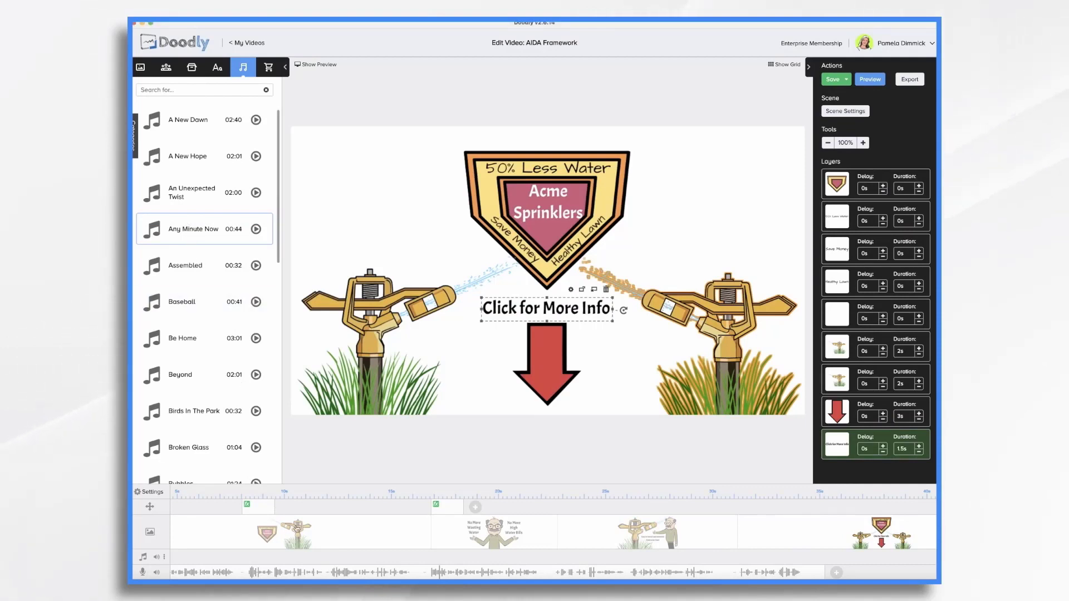
Step: Put 'Any Minute Now' on the music track and lower its volume
{"action": "scroll", "coordinate": [315, 509], "scroll_direction": "left", "scroll_amount": 3}
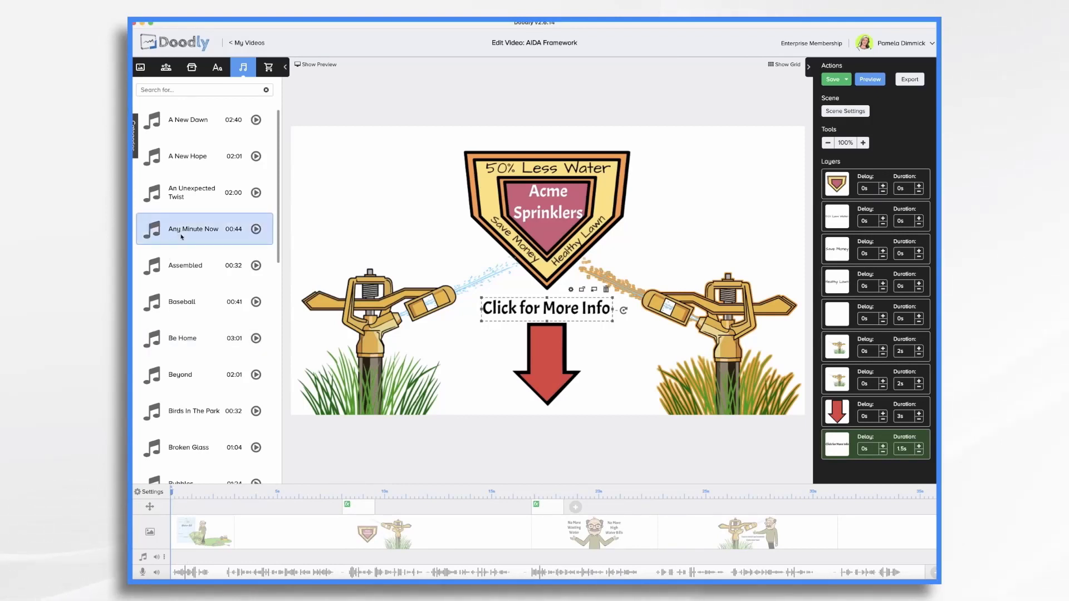
{"action": "left_click_drag", "start_coordinate": [181, 236], "coordinate": [220, 558]}
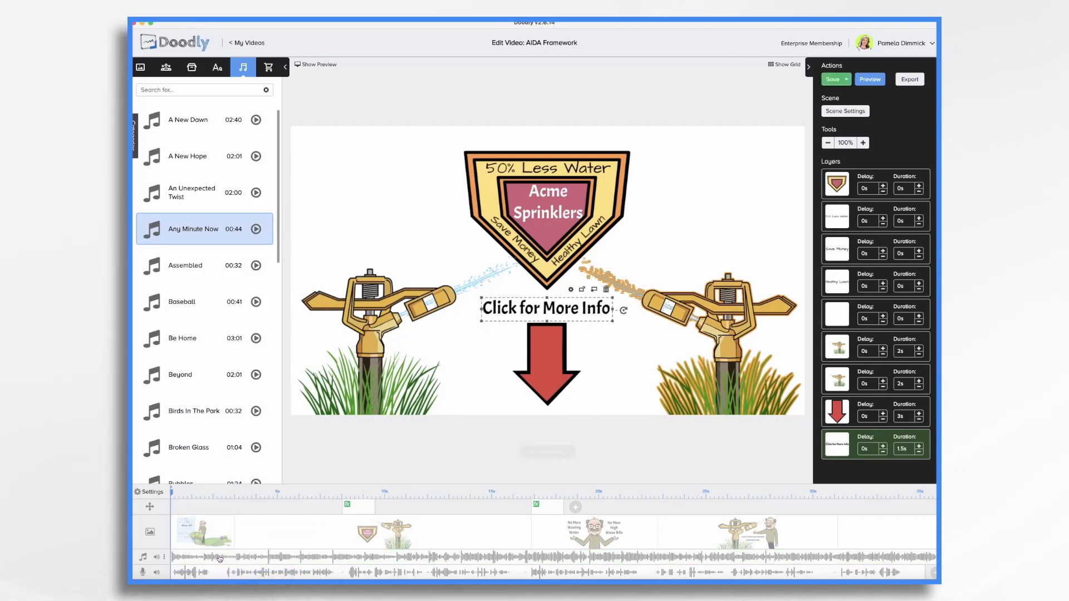
{"action": "left_click", "coordinate": [156, 558]}
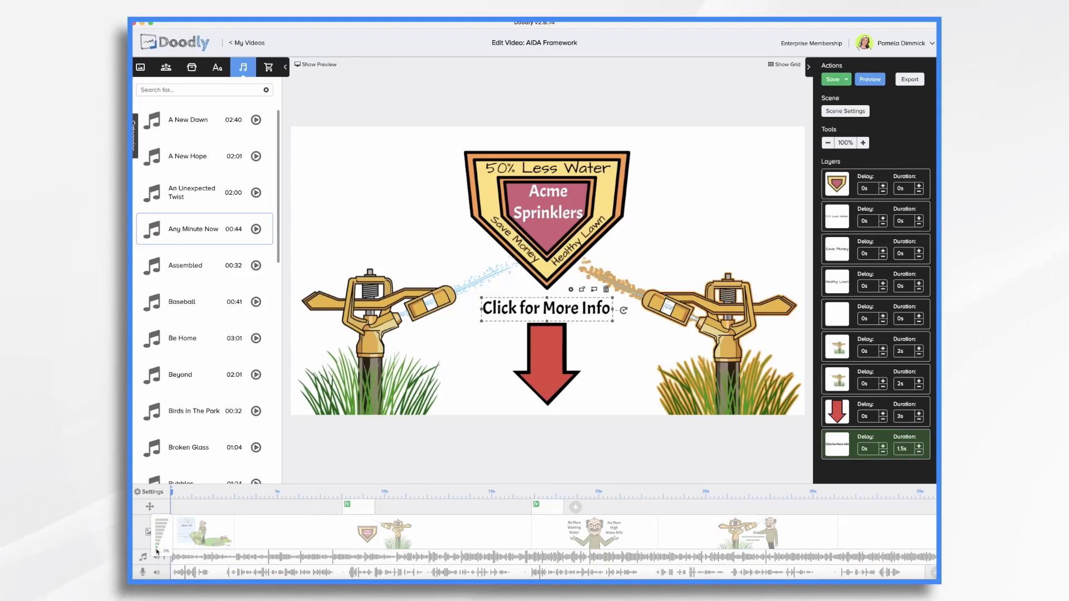
{"action": "scroll", "coordinate": [656, 542], "scroll_direction": "right", "scroll_amount": 5}
{"action": "mouse_move", "coordinate": [864, 556]}
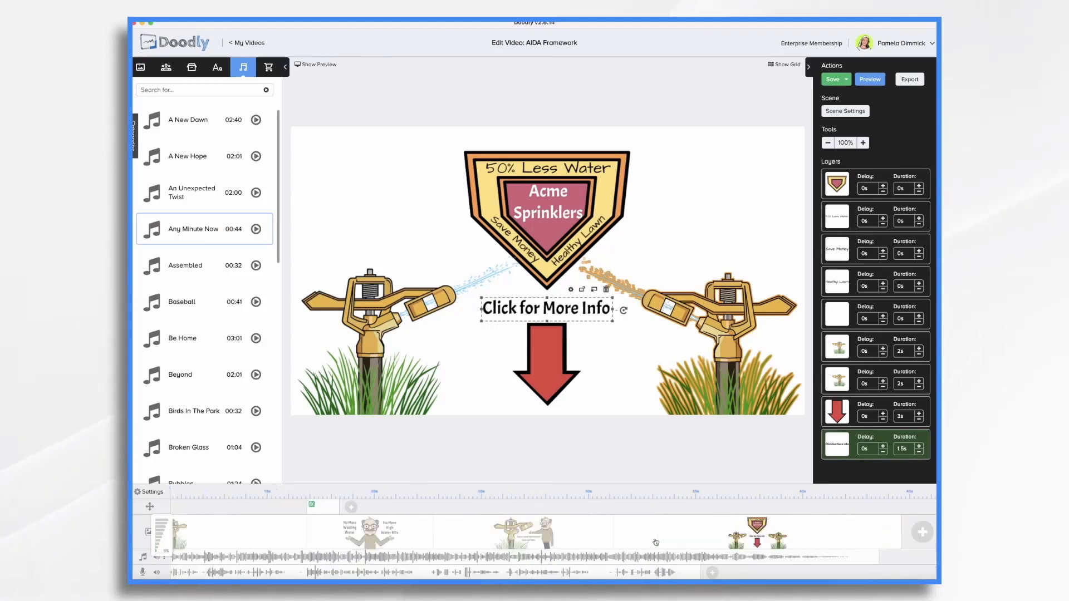
{"action": "scroll", "coordinate": [656, 542], "scroll_direction": "right", "scroll_amount": 2}
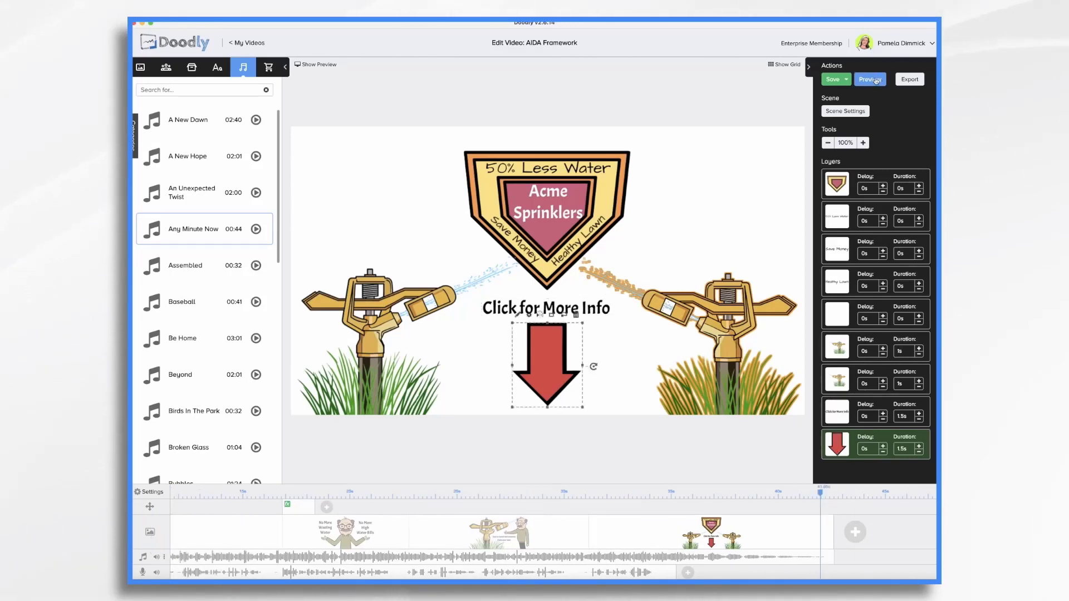
Step: Preview the full video from the opening worried-man scene onward
{"action": "left_click", "coordinate": [874, 79]}
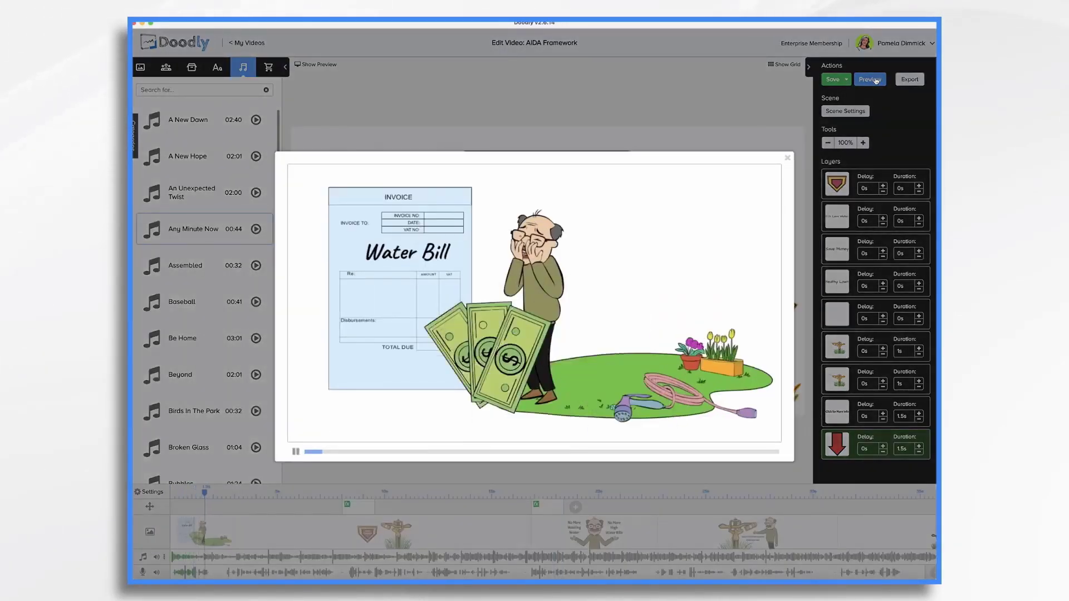